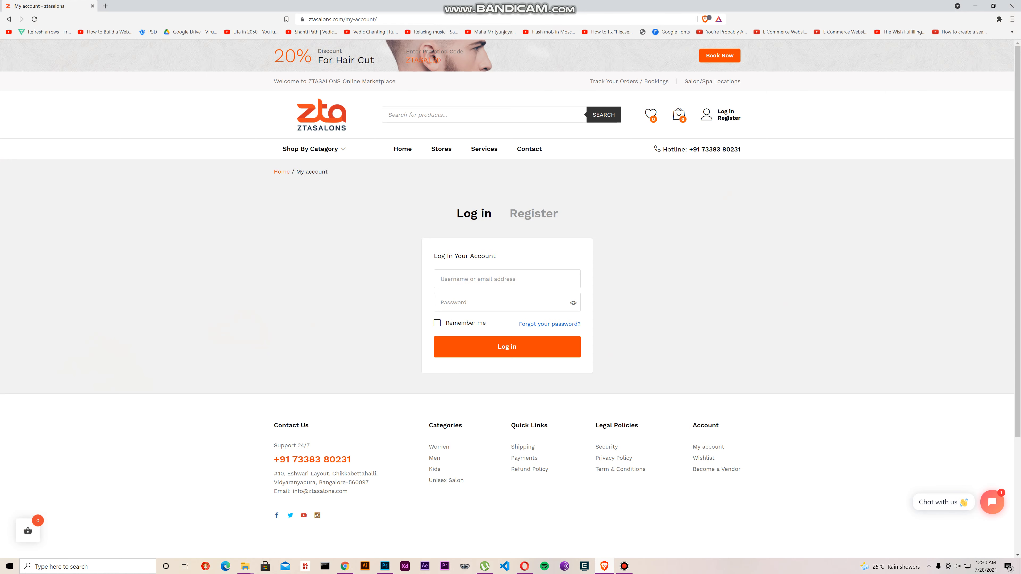
- Log in with the saved username suggestion and stored password to reach the OTP check
left_click(507, 279)
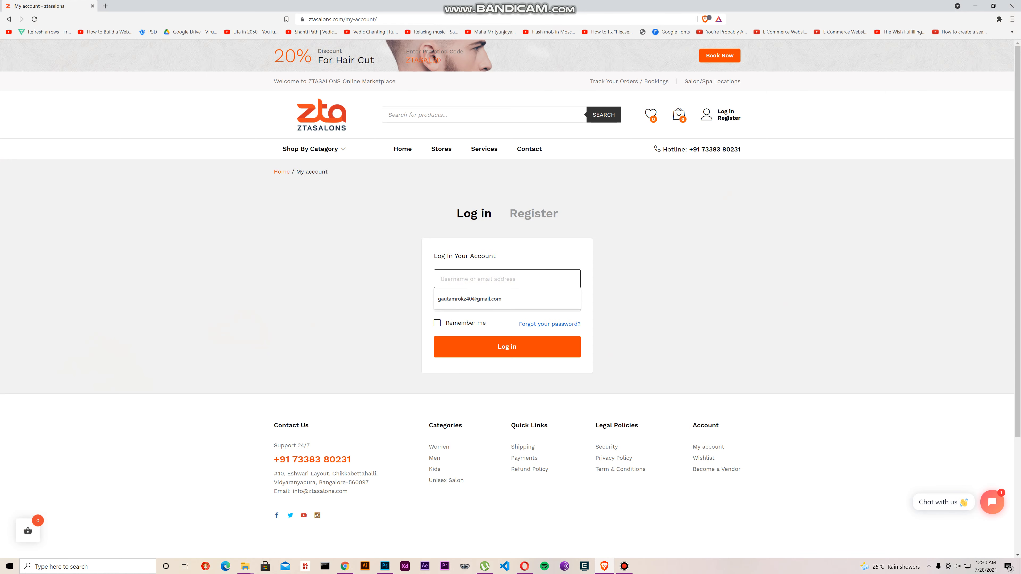
left_click(507, 298)
left_click(507, 302)
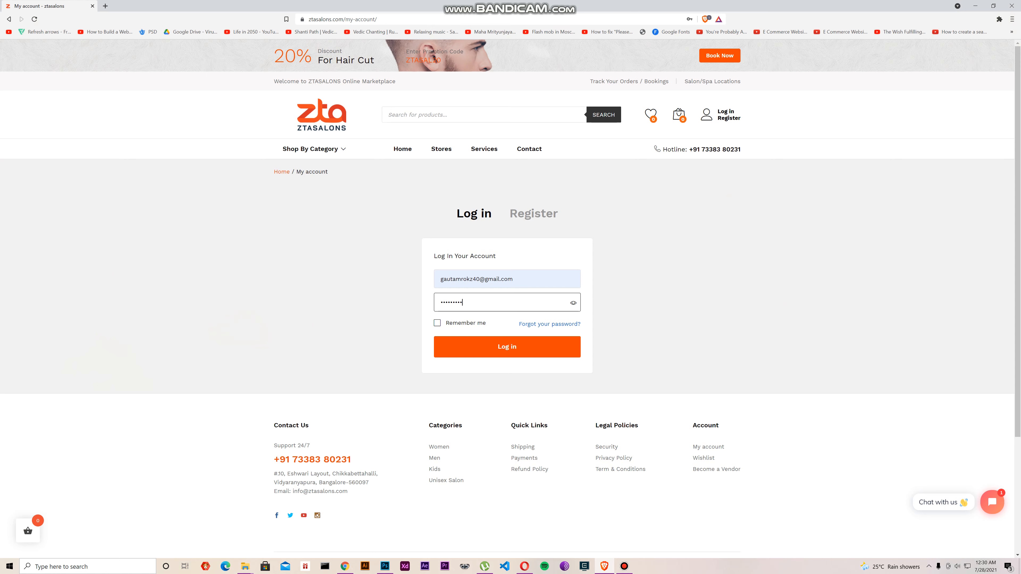
left_click(507, 346)
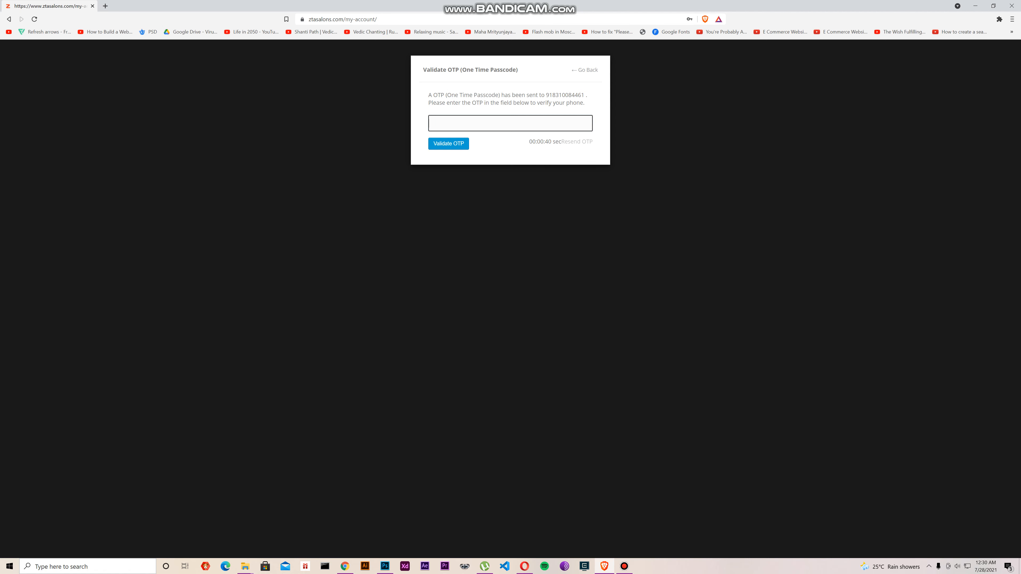
- Enter the passcode sent to the phone on the Validate OTP page and submit it
key("Return")
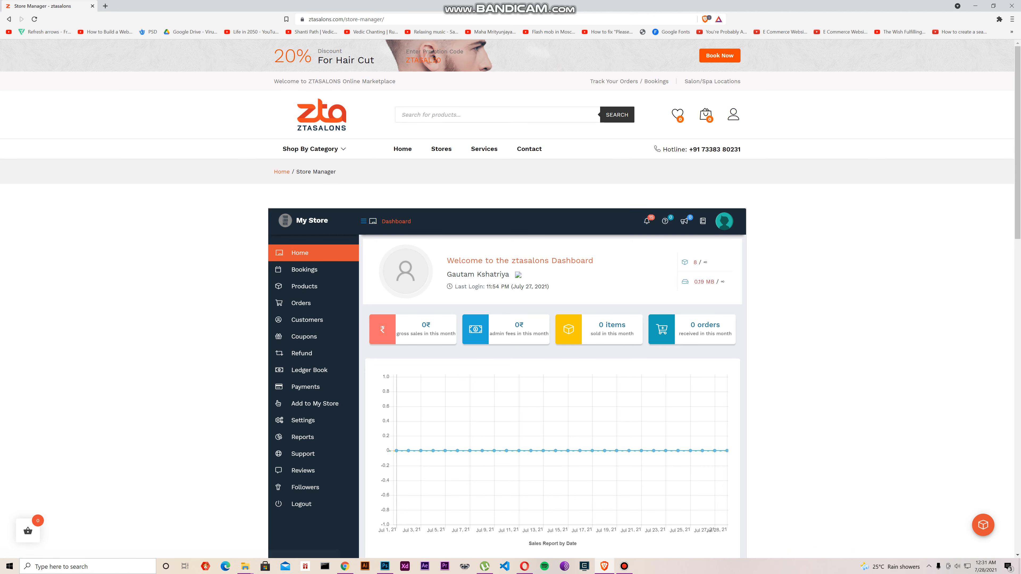
- Scroll through the dashboard's sales-by-date charts
scroll(510, 298, "down", 2)
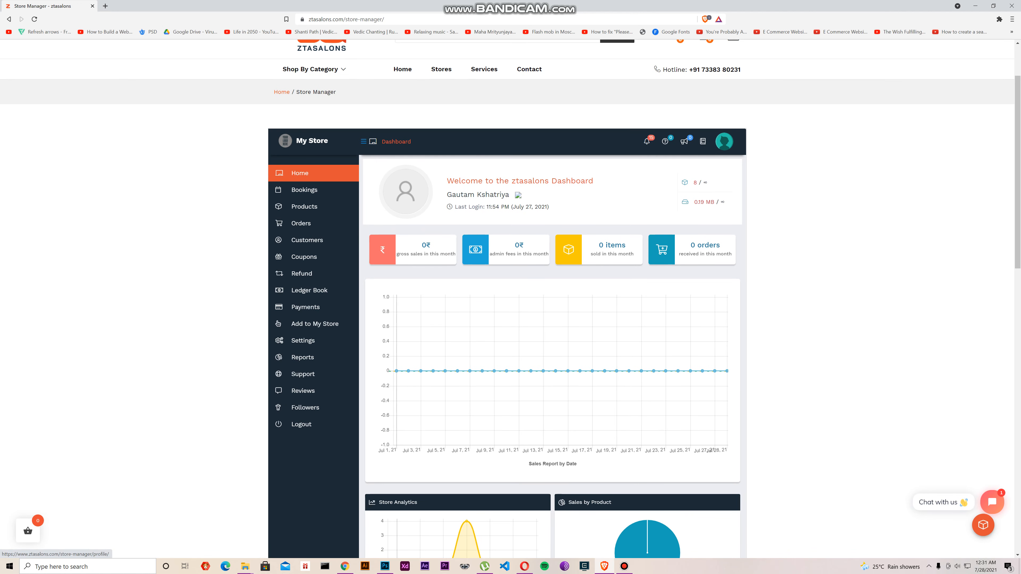
scroll(510, 298, "down", 1)
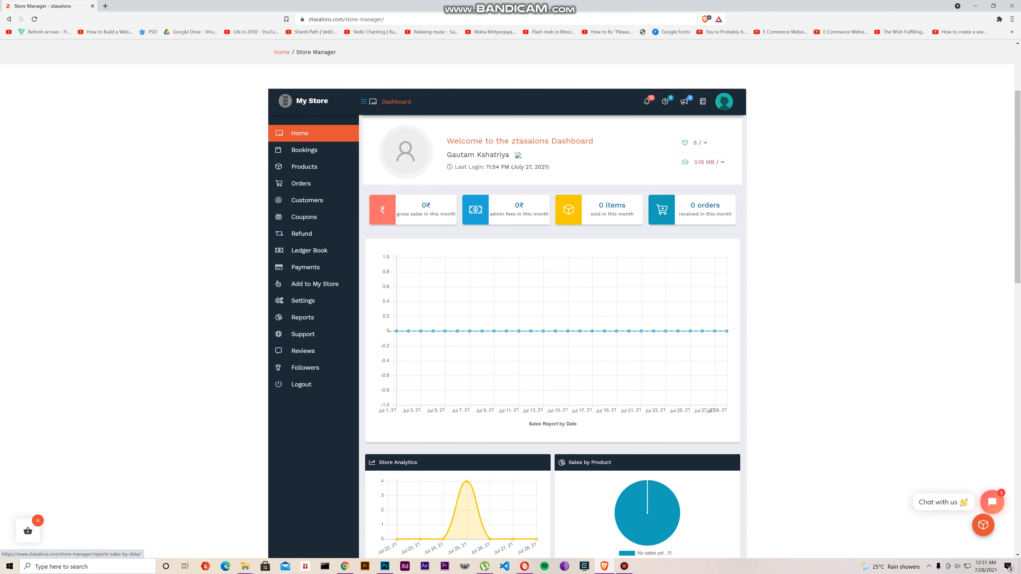
scroll(511, 298, "up", 4)
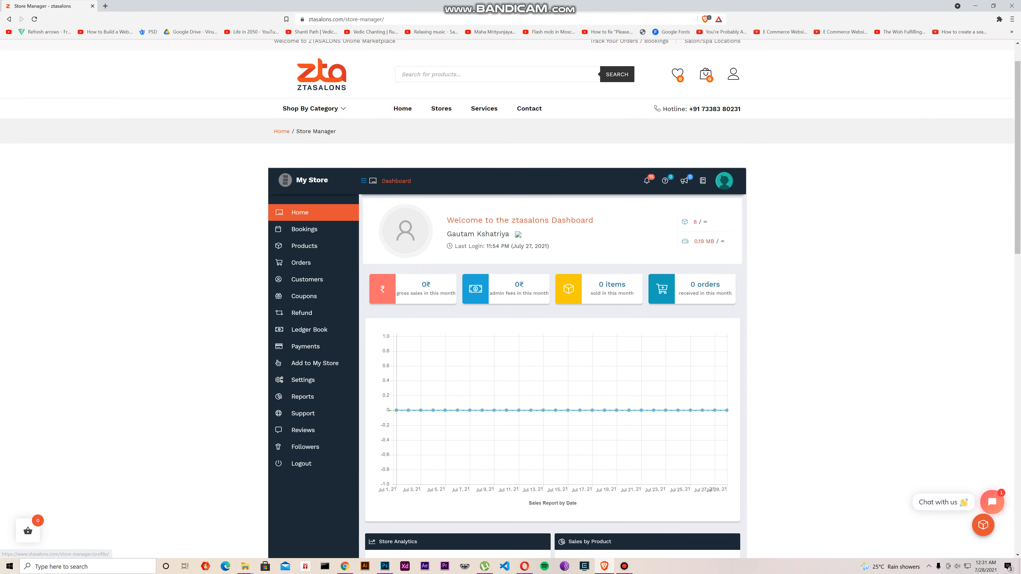
scroll(510, 298, "down", 5)
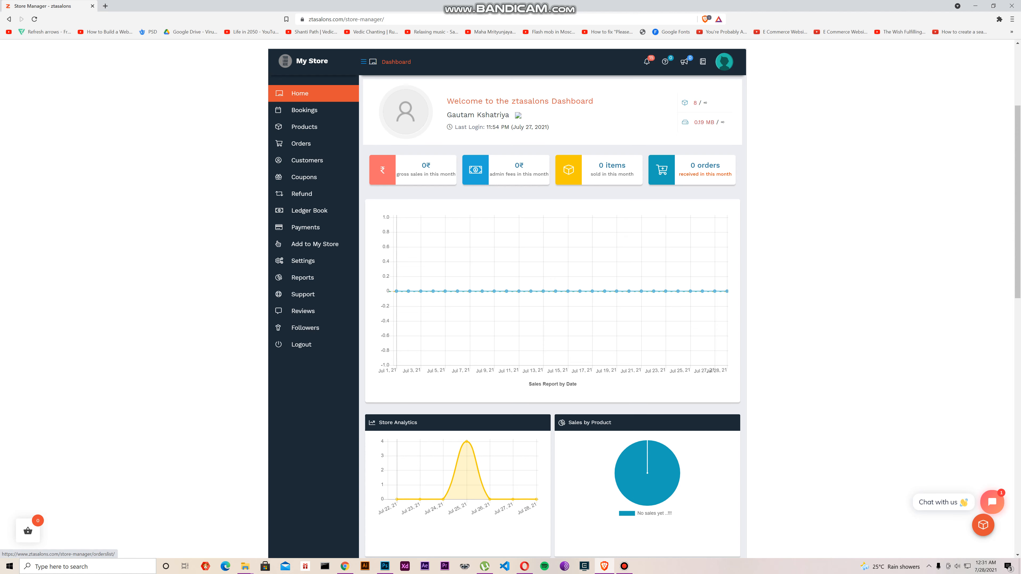
scroll(691, 250, "up", 2)
scroll(646, 121, "down", 2)
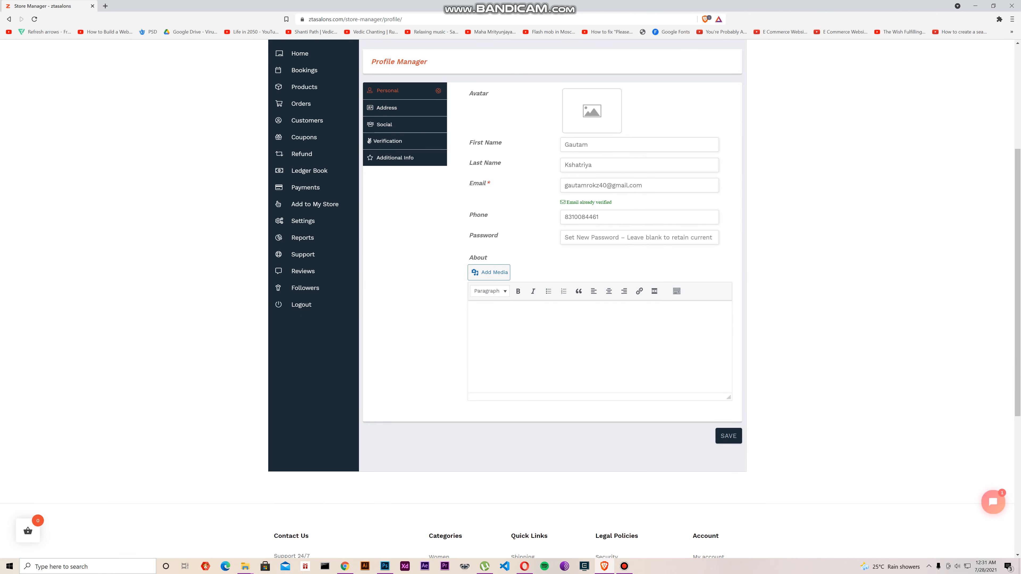
- Review the personal details, checking the First Name and About fields
left_click(589, 145)
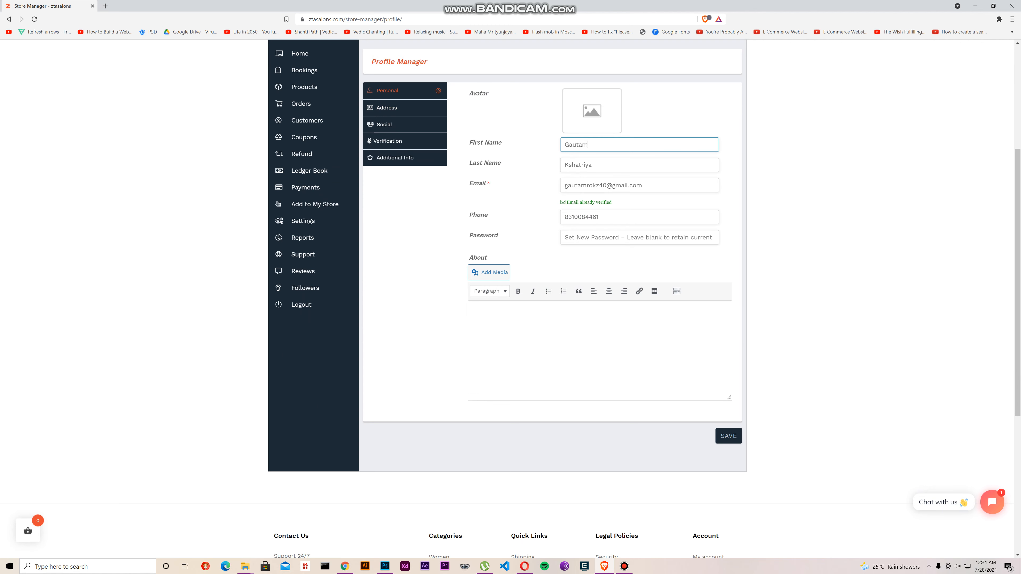
scroll(643, 301, "down", 1)
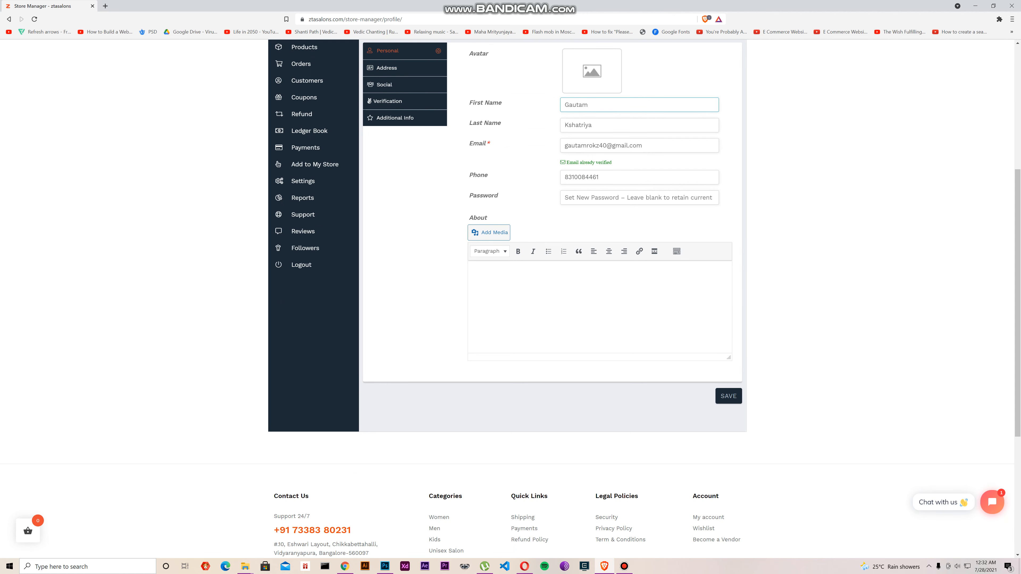
scroll(511, 301, "down", 2)
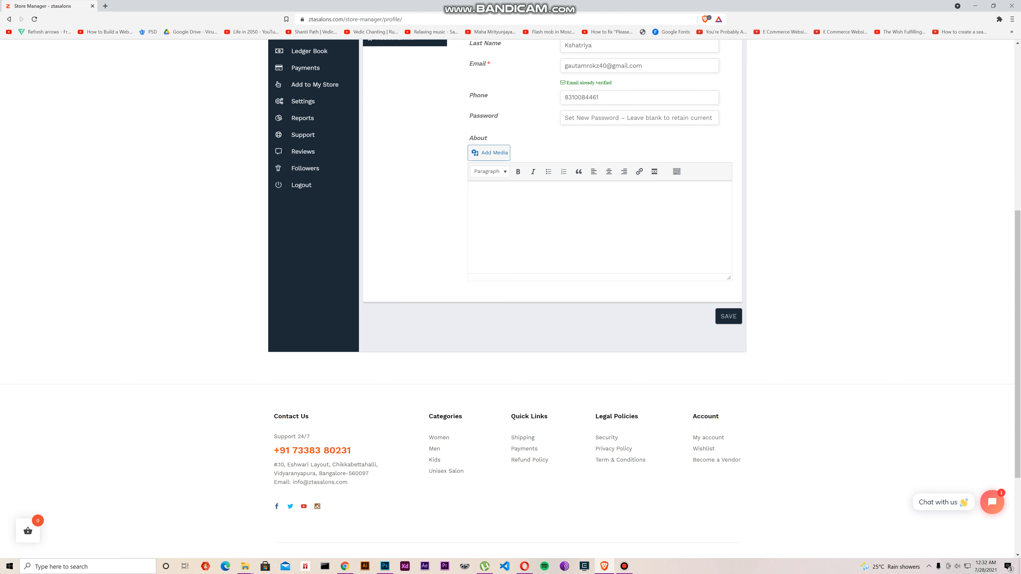
scroll(511, 302, "up", 2)
left_click(517, 308)
- View the billing/shipping Address section, then the Social media handles
scroll(518, 362, "up", 3)
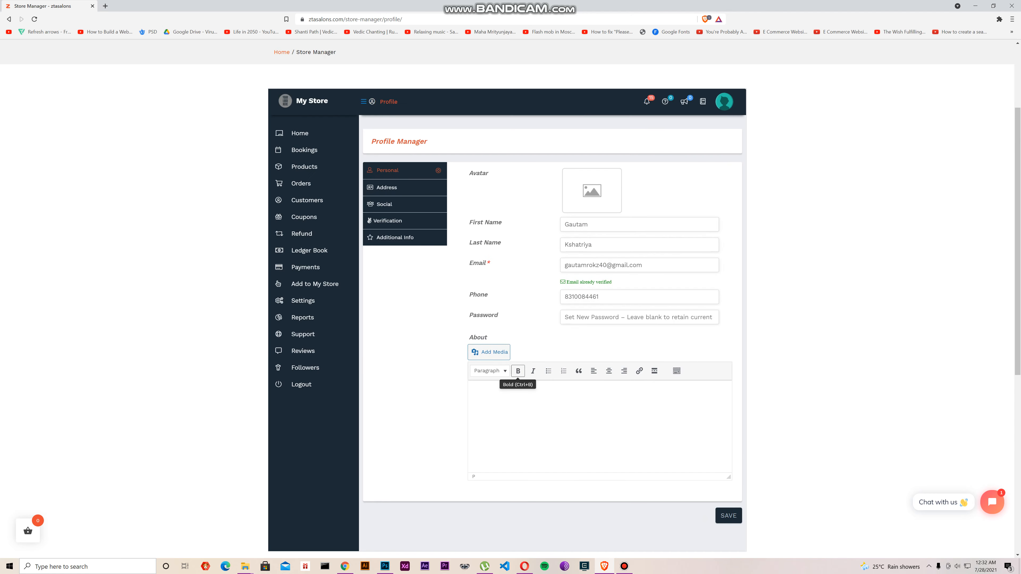
left_click(386, 187)
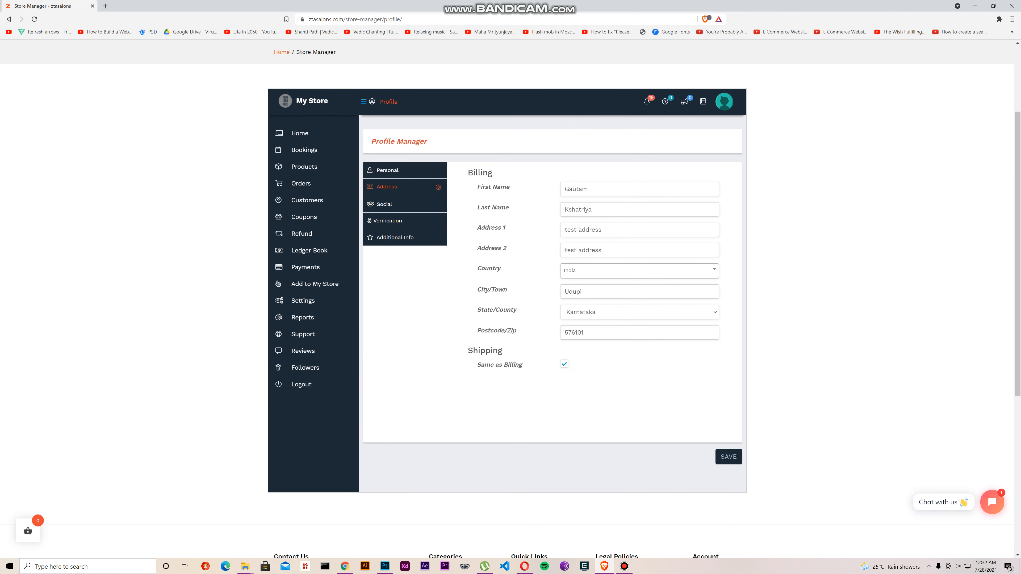
left_click(384, 204)
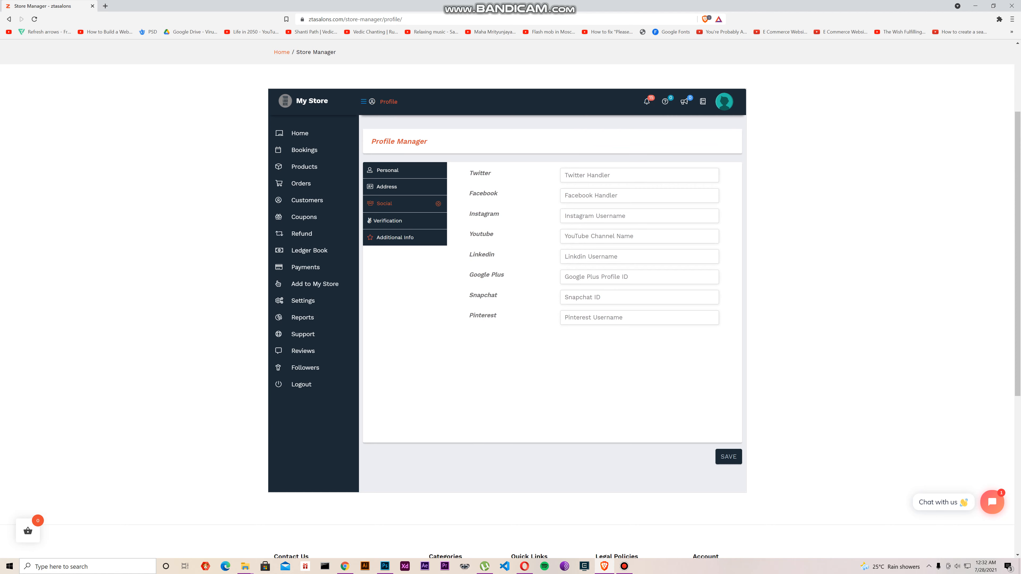
- Check the seller Verification section for the verified-seller status
left_click(370, 220)
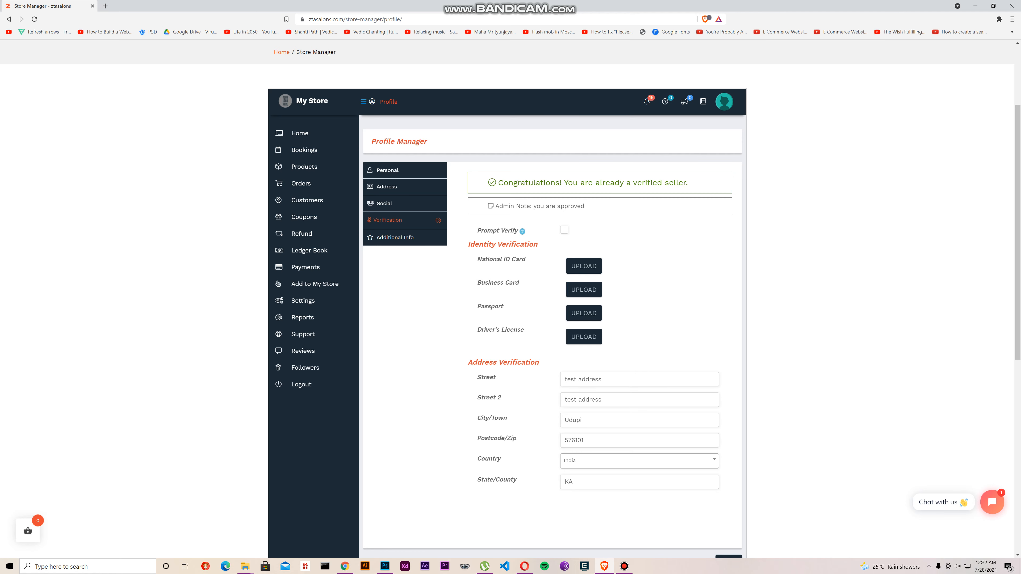
scroll(510, 297, "down", 3)
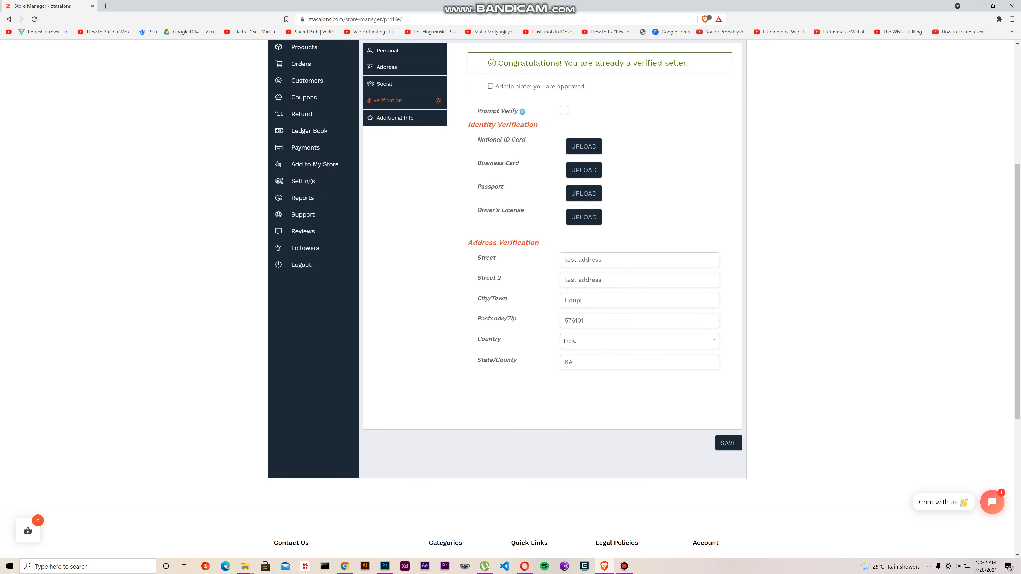
scroll(511, 298, "up", 2)
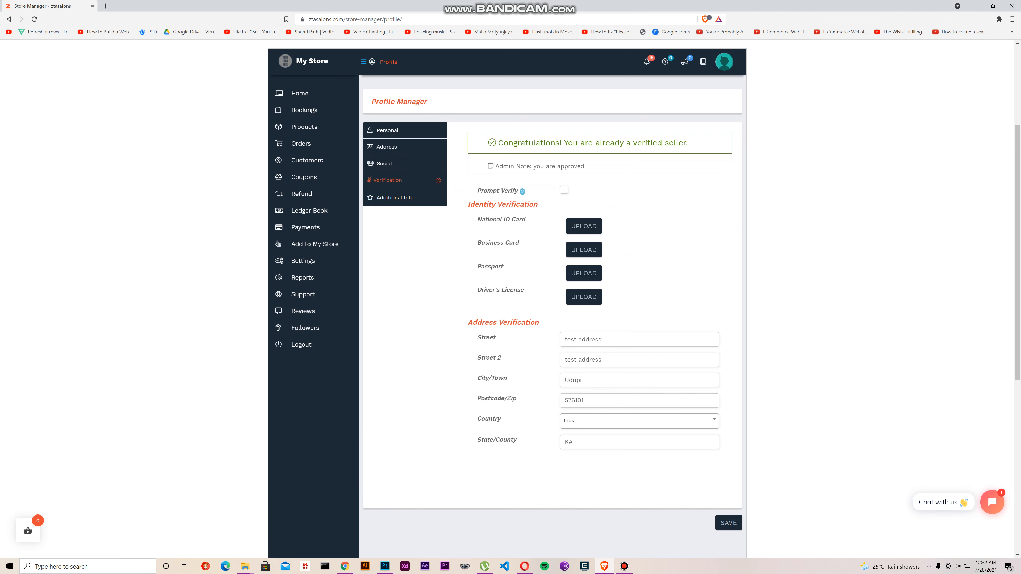
- Show Additional Info and check the store name Style Hair Arts and phone fields
left_click(395, 198)
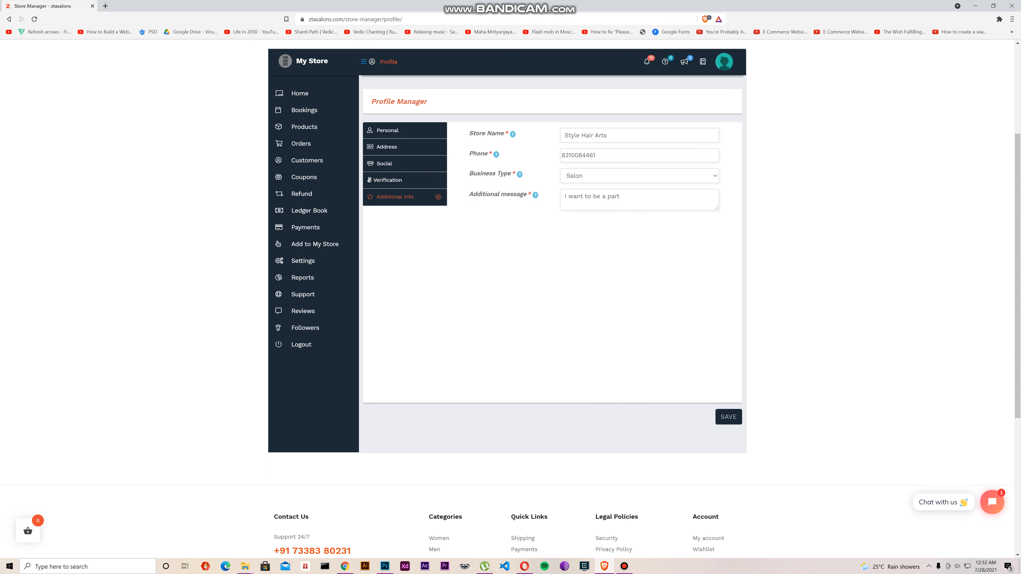
left_click(619, 136)
left_click(619, 155)
scroll(358, 177, "up", 2)
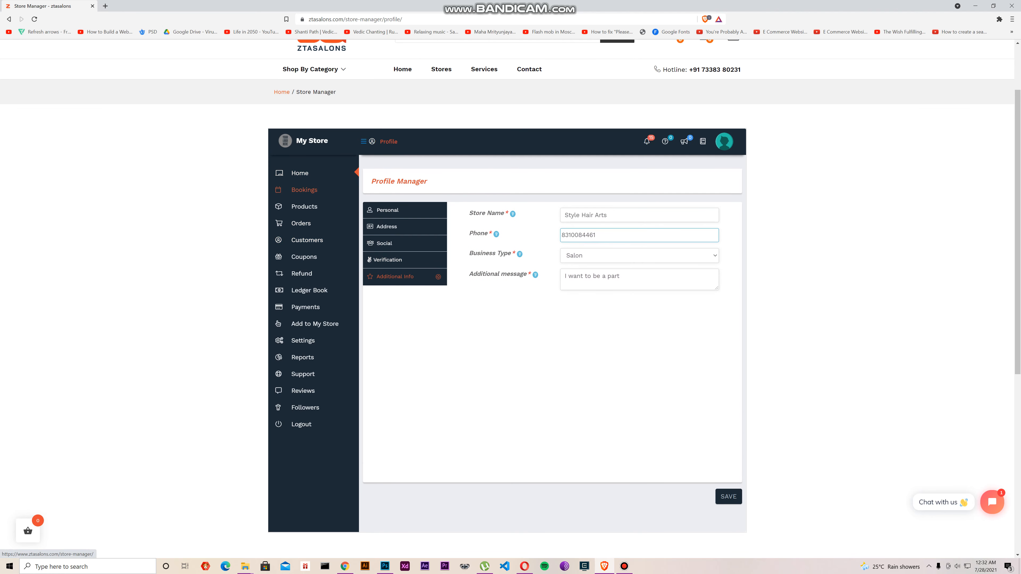
mouse_move(304, 207)
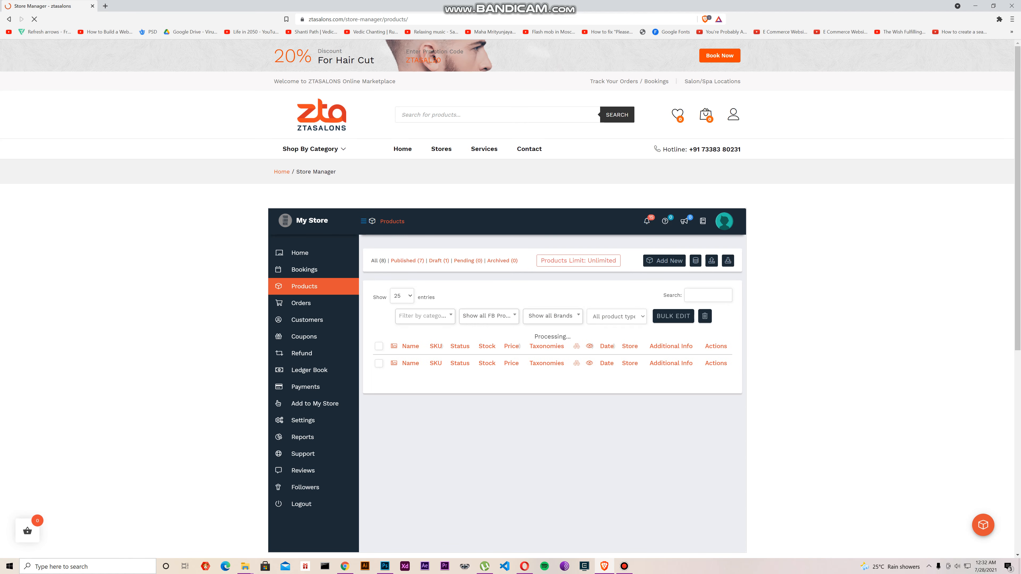
scroll(302, 198, "down", 2)
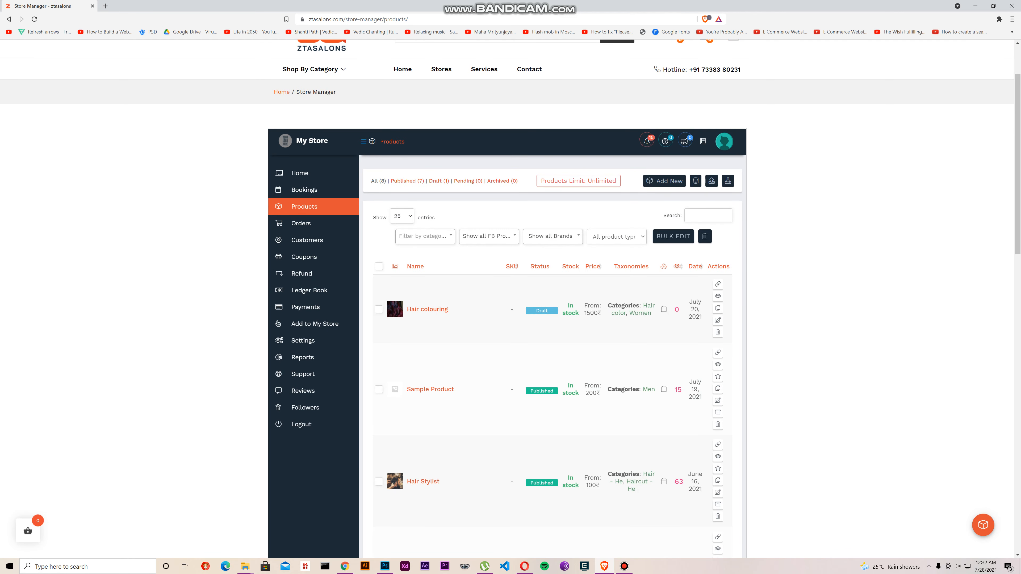
scroll(302, 198, "down", 4)
scroll(303, 198, "down", 10)
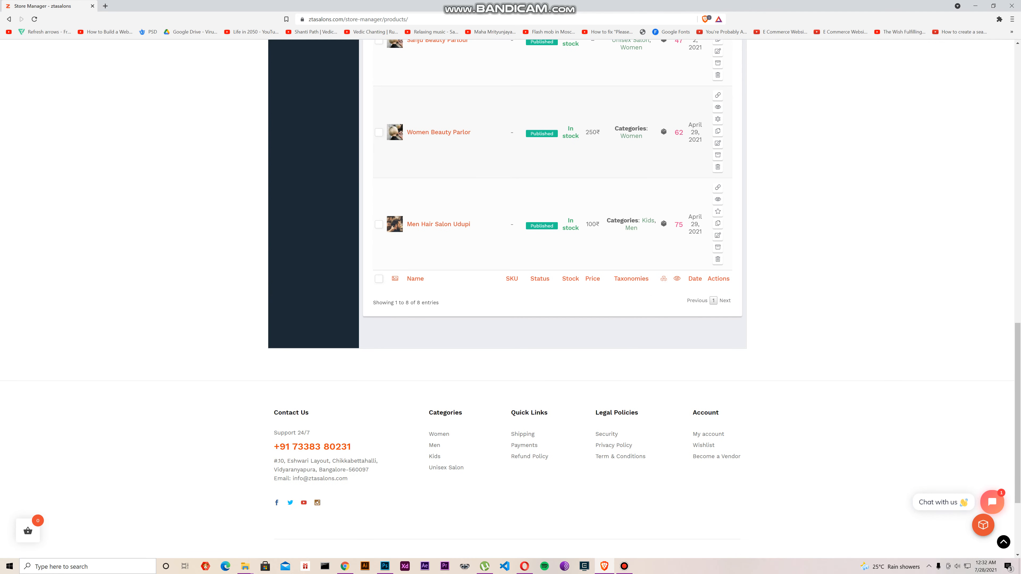
scroll(303, 198, "up", 5)
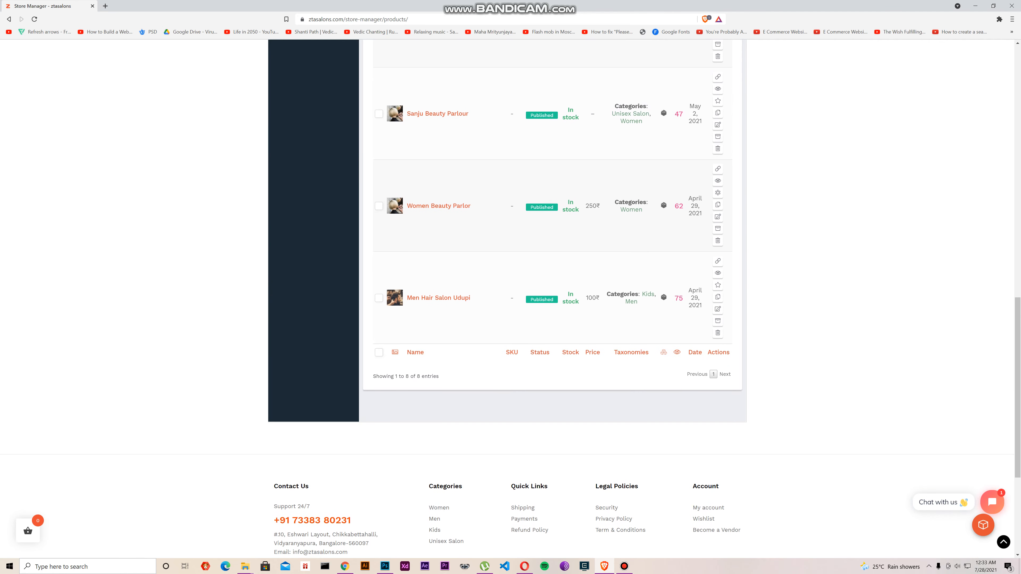
scroll(302, 197, "up", 3)
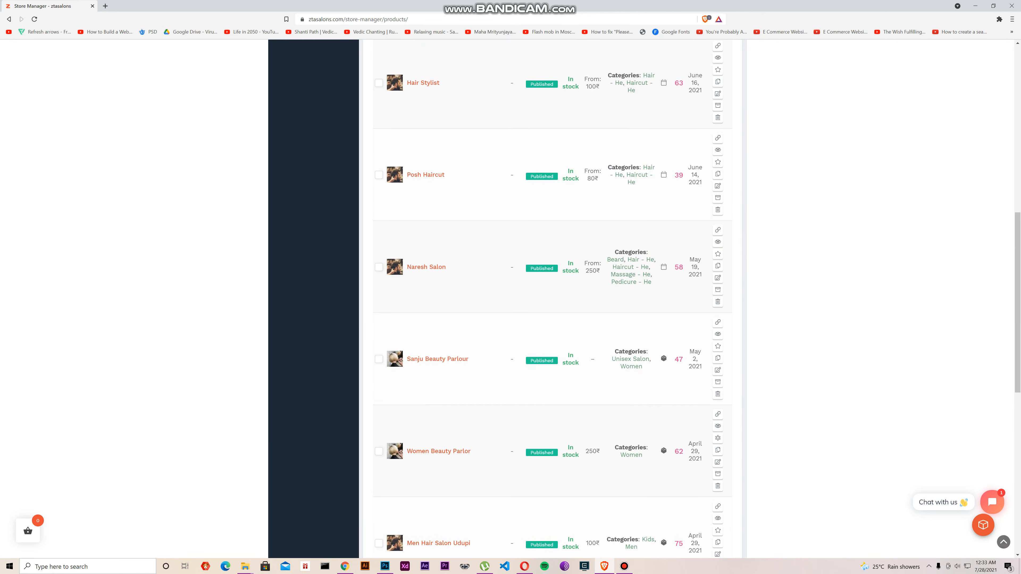
scroll(303, 198, "up", 8)
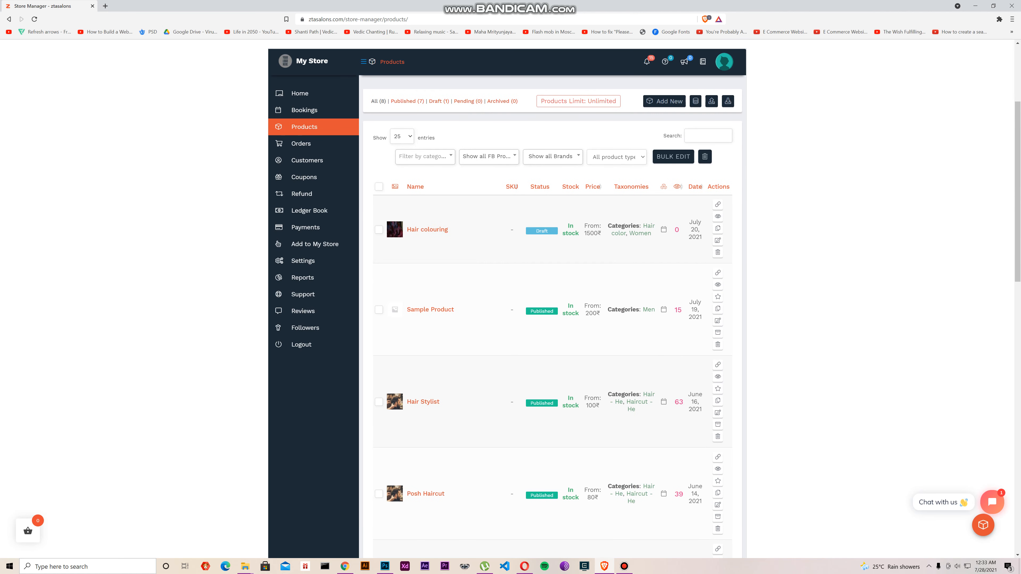
scroll(303, 198, "down", 5)
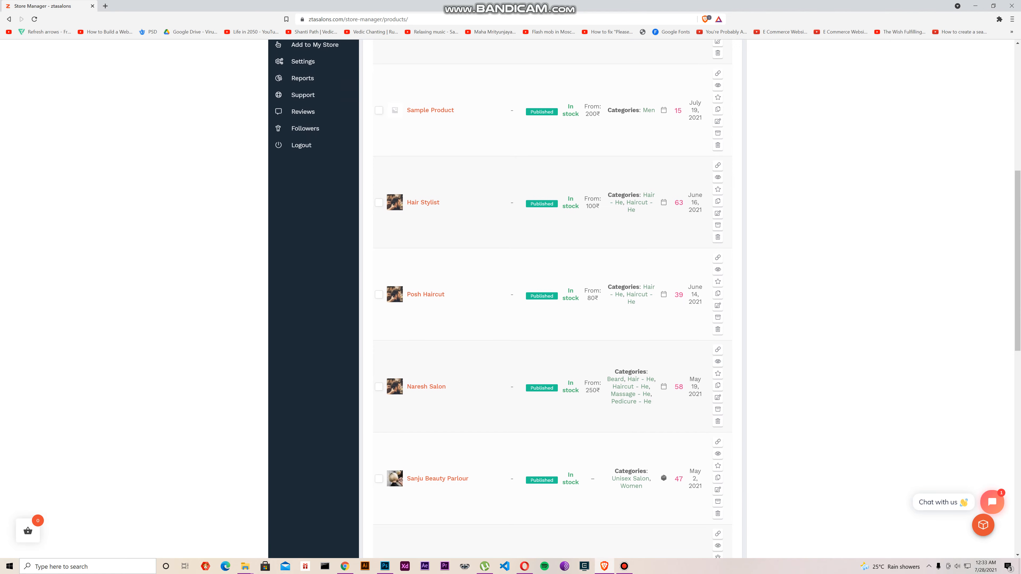
scroll(553, 298, "up", 4)
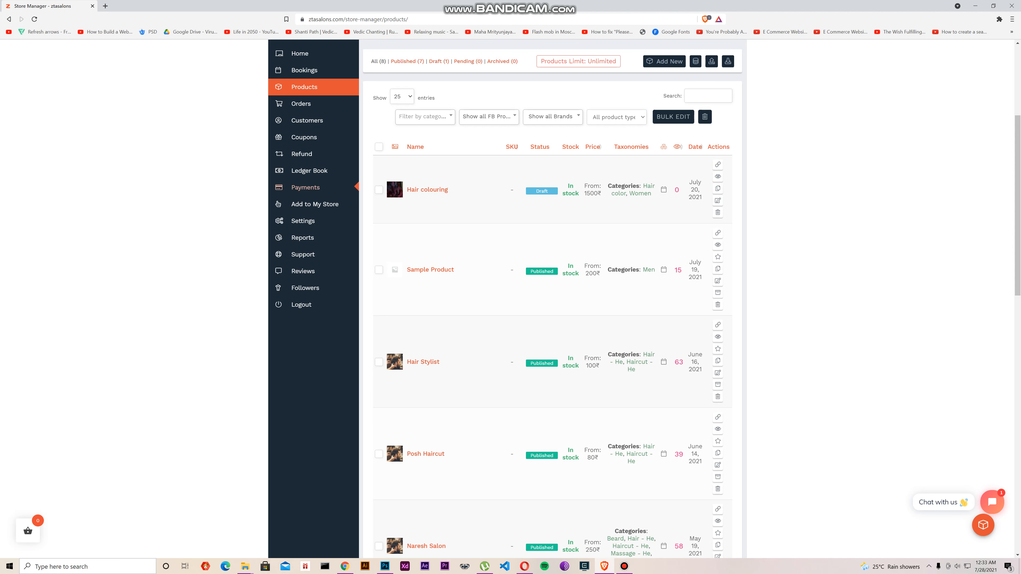
scroll(305, 188, "up", 1)
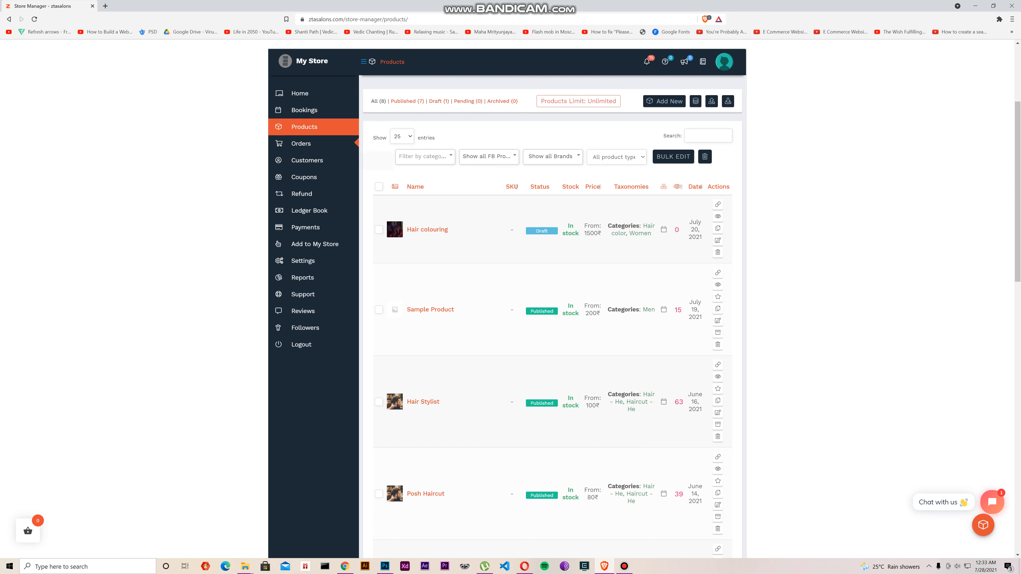
- Open the Women Beauty Parlor ×2 order (400₹) and leave its status as Completed
left_click(301, 143)
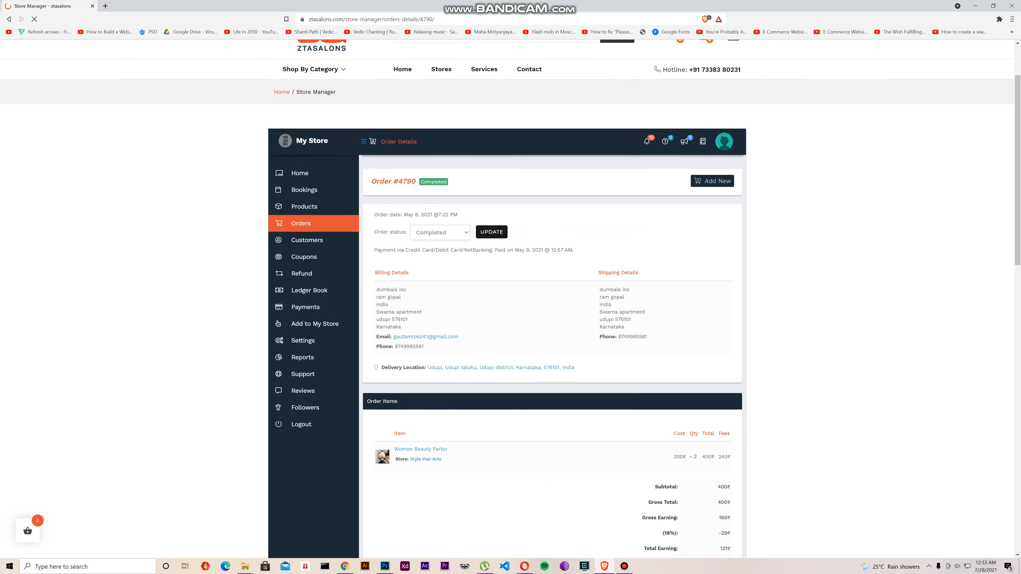
left_click(440, 193)
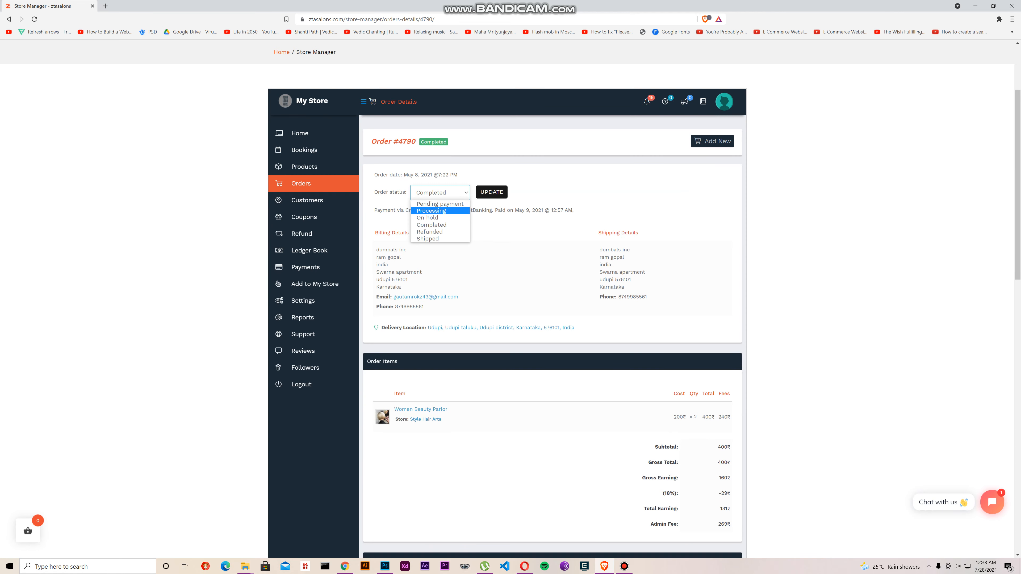
left_click(531, 229)
scroll(531, 281, "down", 4)
scroll(531, 282, "up", 3)
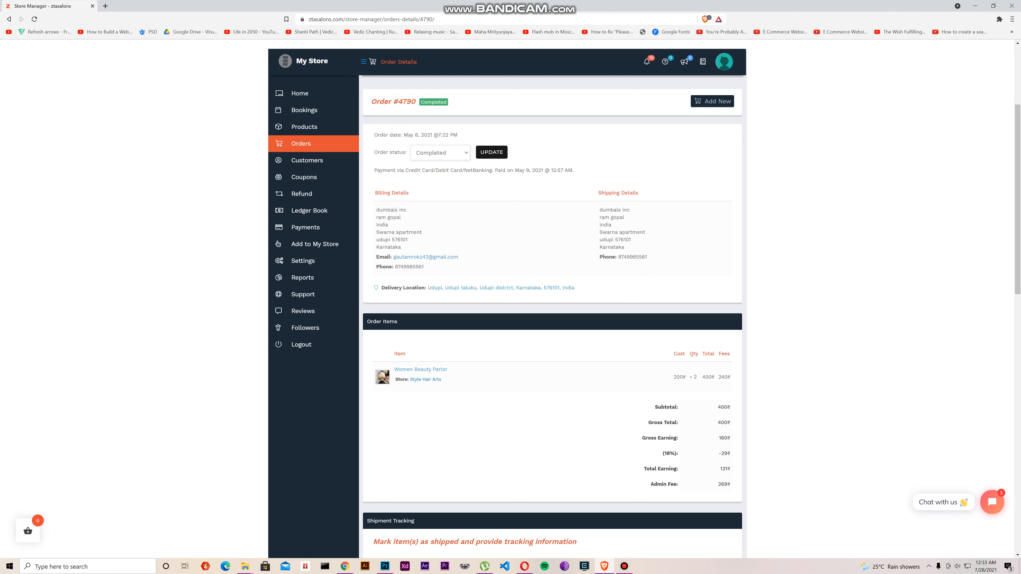
left_click(440, 153)
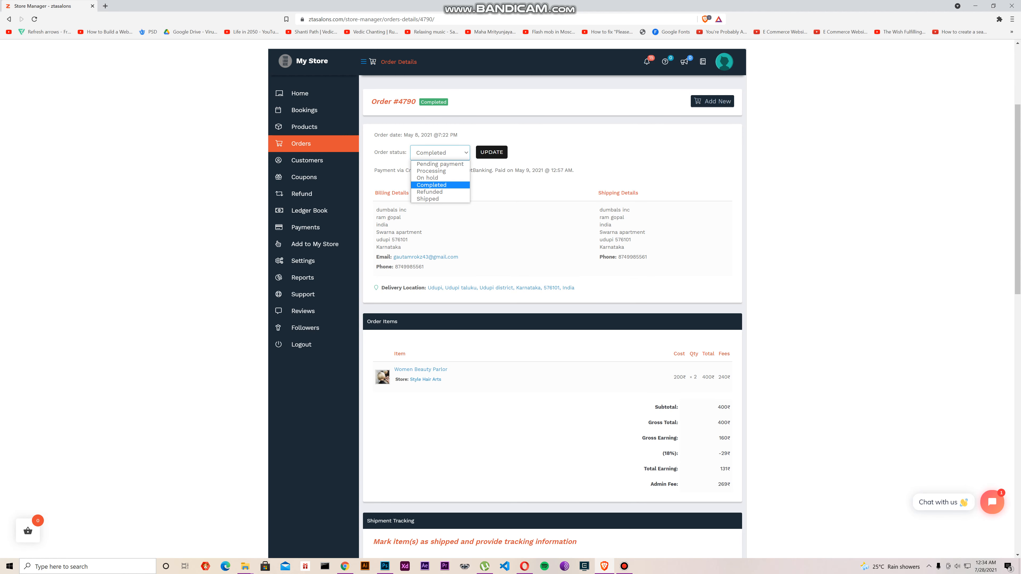
left_click(432, 184)
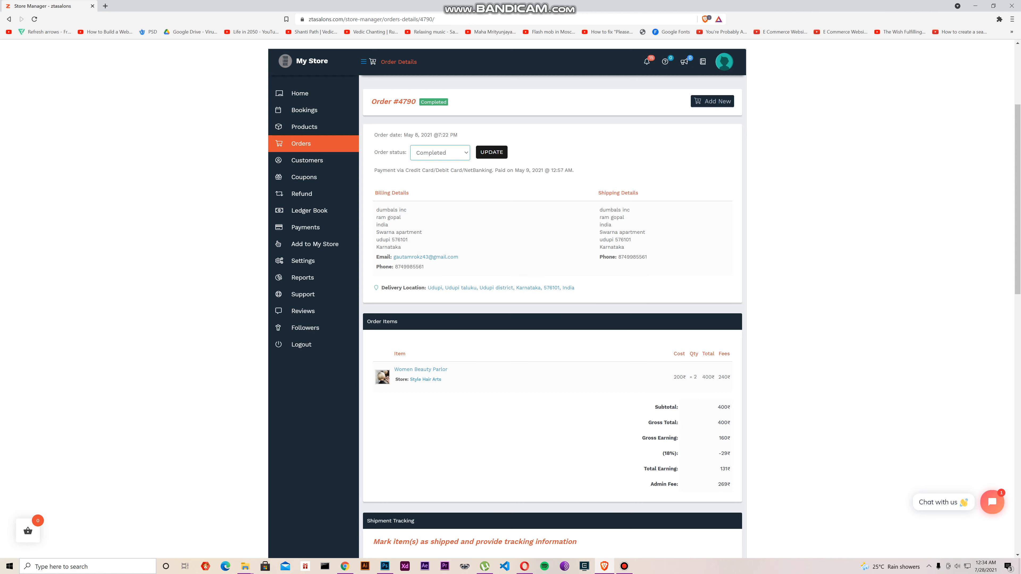
scroll(357, 166, "up", 1)
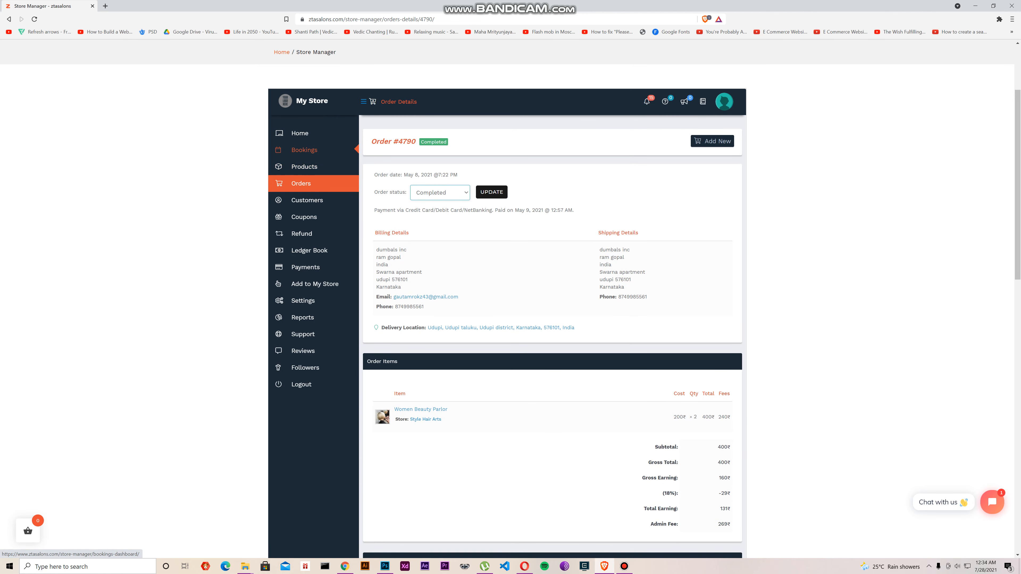
- From the Bookings dashboard, start a new product with Create Bookable
left_click(304, 150)
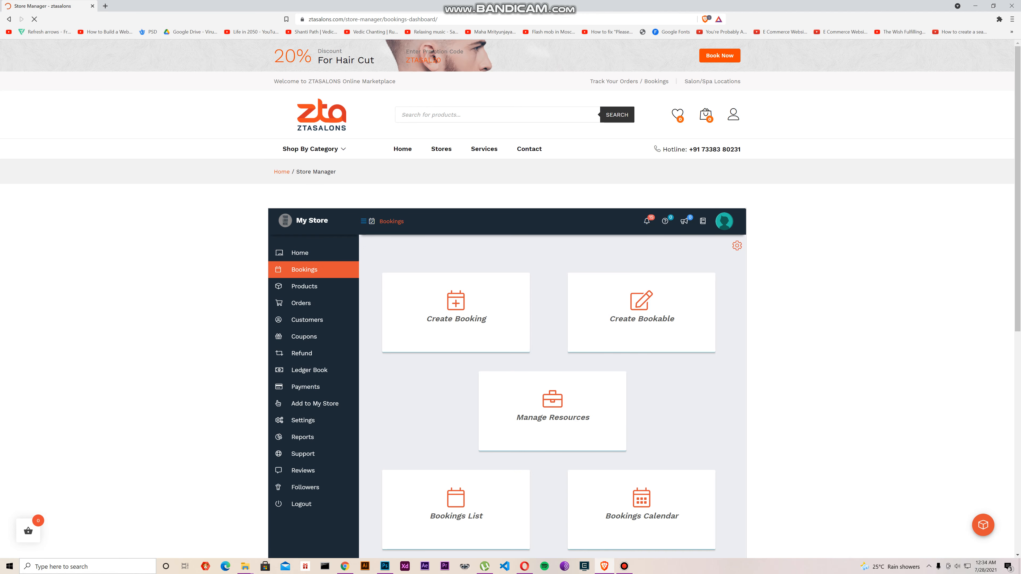
scroll(510, 282, "down", 2)
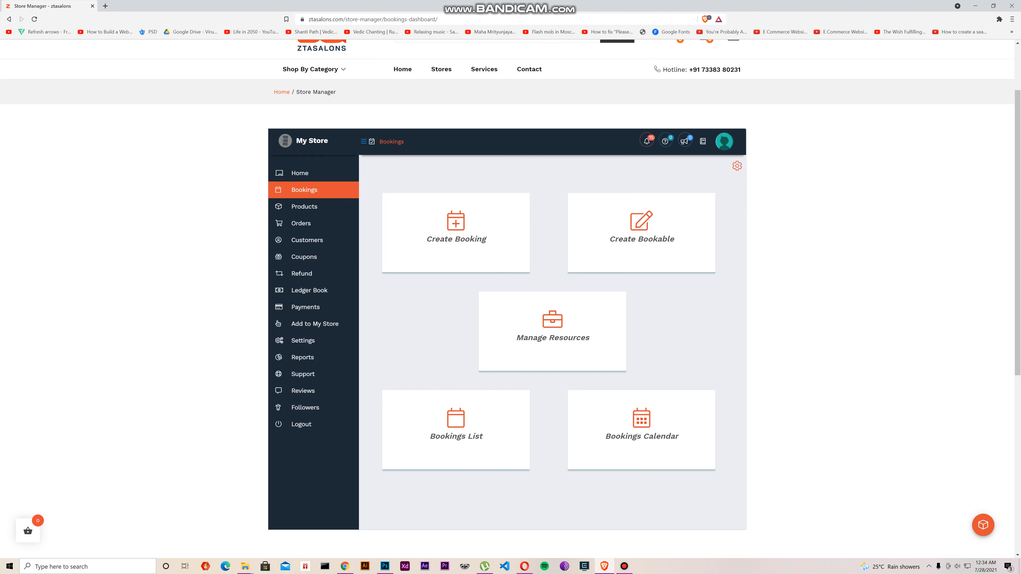
left_click(304, 206)
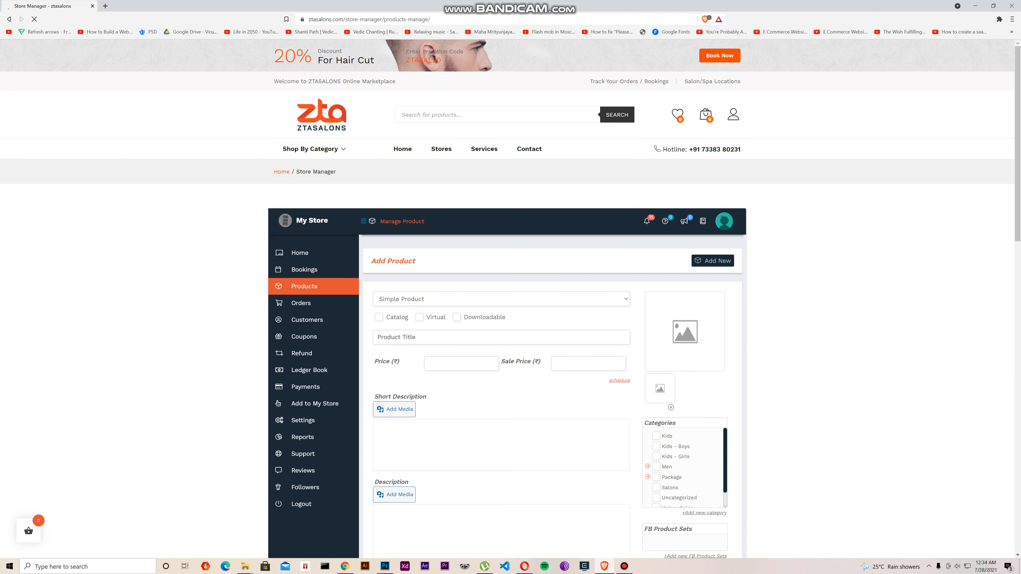
scroll(510, 298, "down", 3)
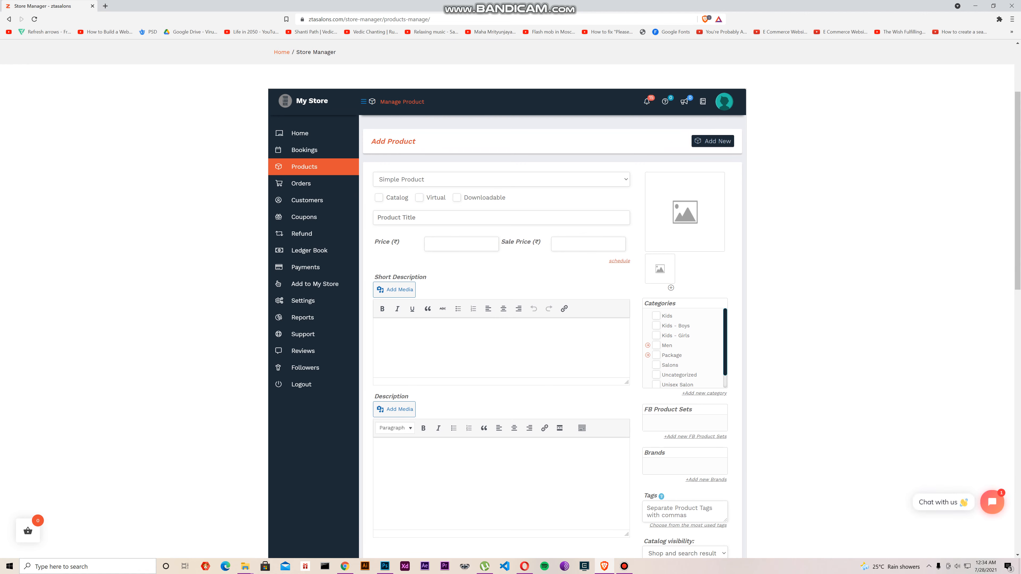
- Set the product type to Bookable product
left_click(501, 179)
key("Down")
key("Down")
key("Down")
key("Down")
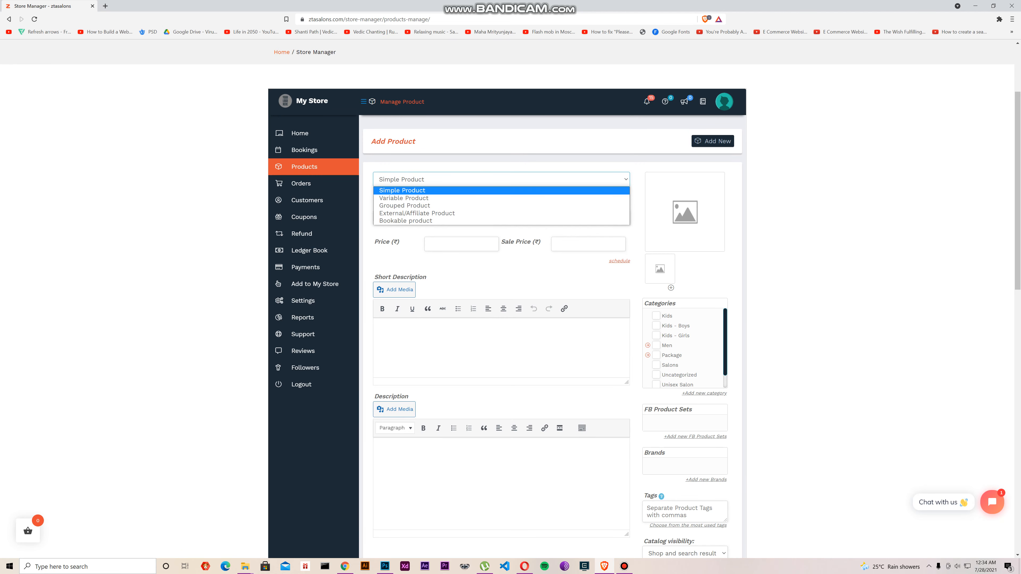
key("Return")
scroll(502, 297, "down", 2)
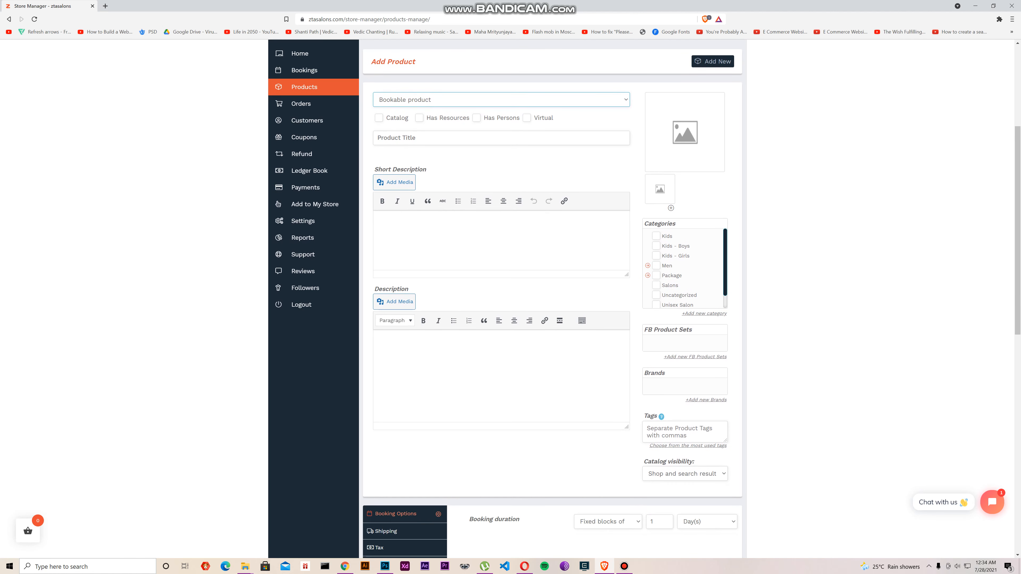
- Go through the Product Title and Short Description fields of the new product
left_click(501, 138)
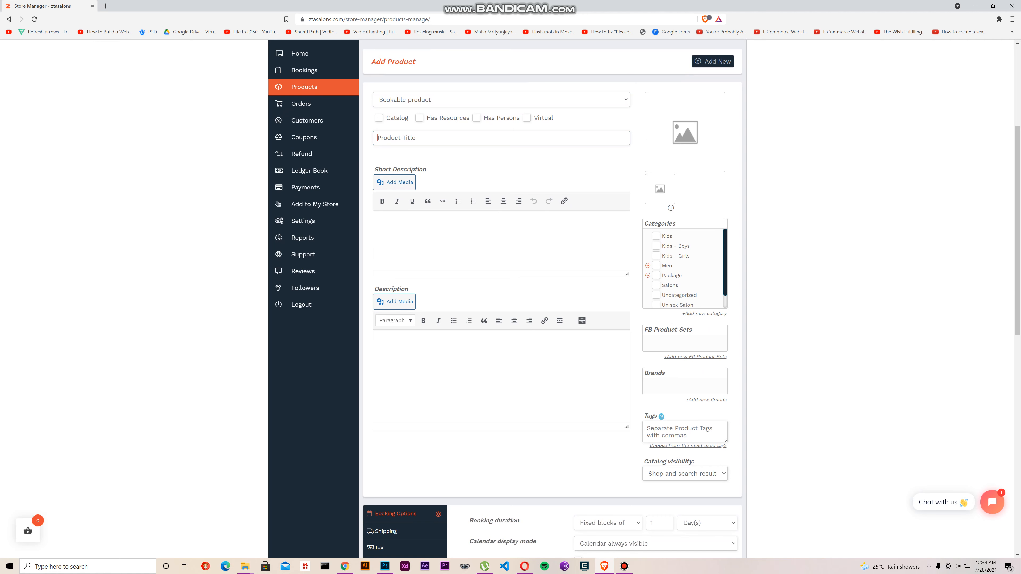
left_click(378, 221)
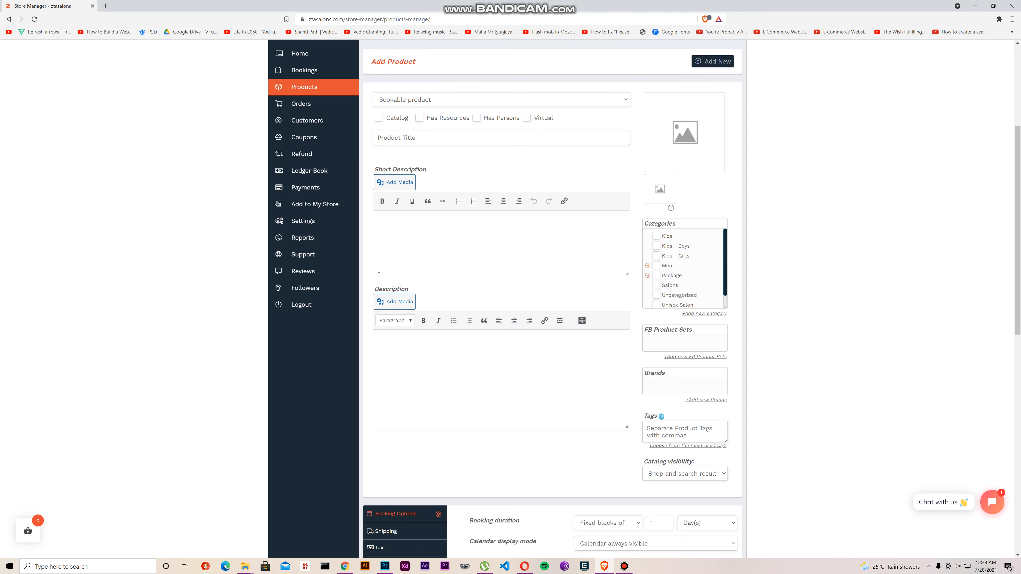
scroll(644, 298, "down", 1)
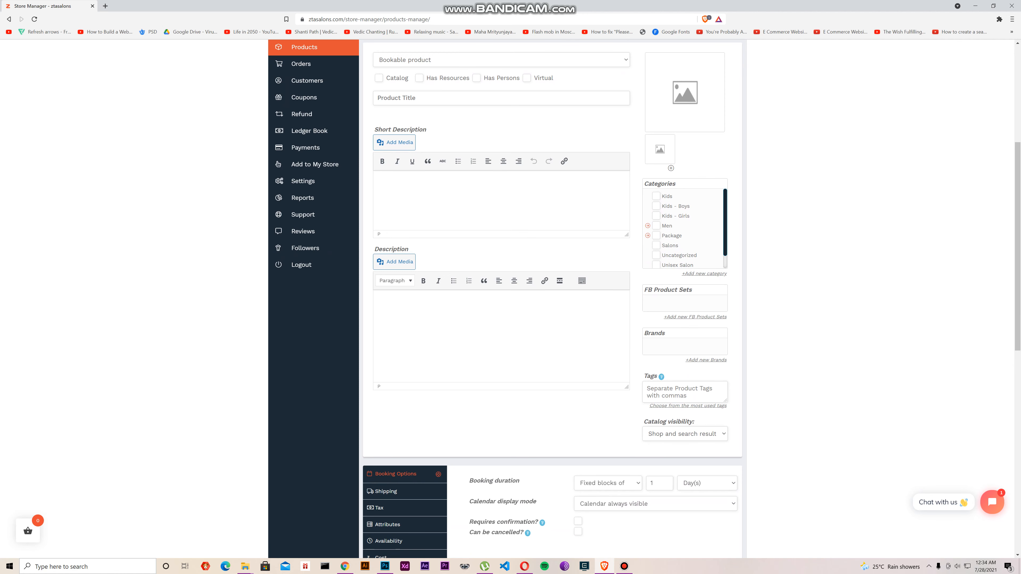
scroll(644, 299, "down", 2)
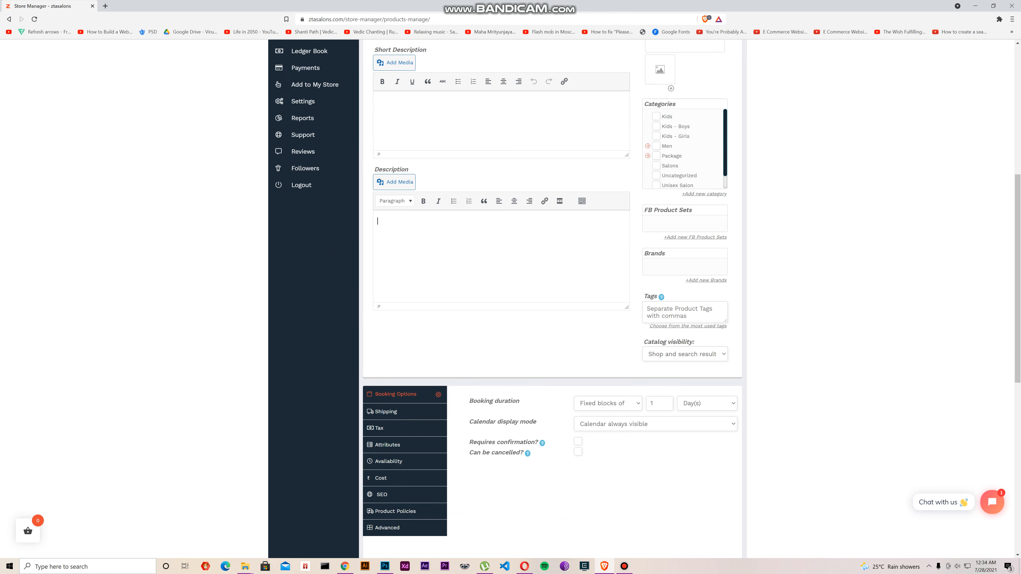
scroll(510, 282, "up", 1)
scroll(511, 282, "up", 1)
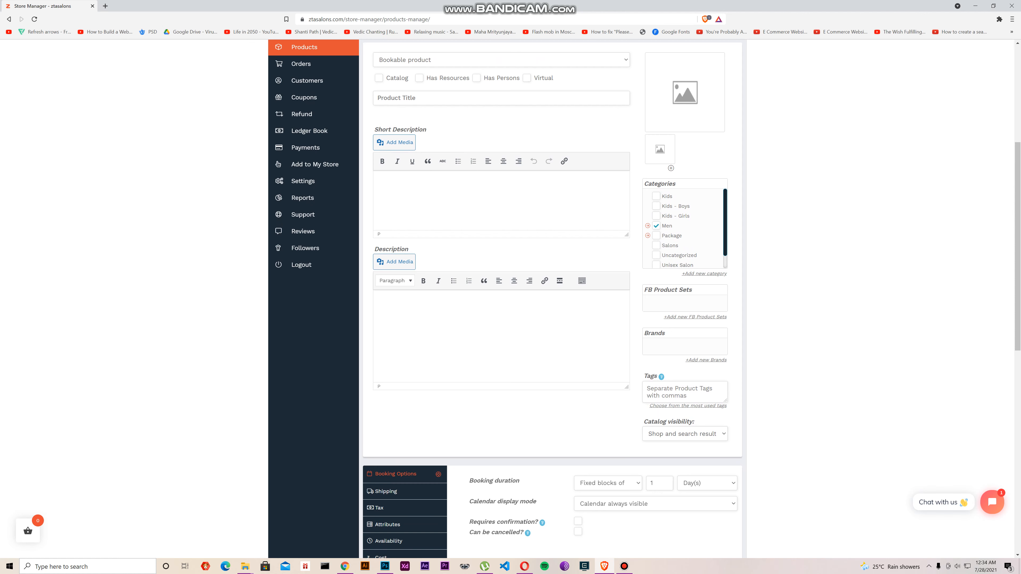
- Tick Men as the product category, leaving its sub-categories unticked
left_click(648, 226)
scroll(683, 230, "down", 2)
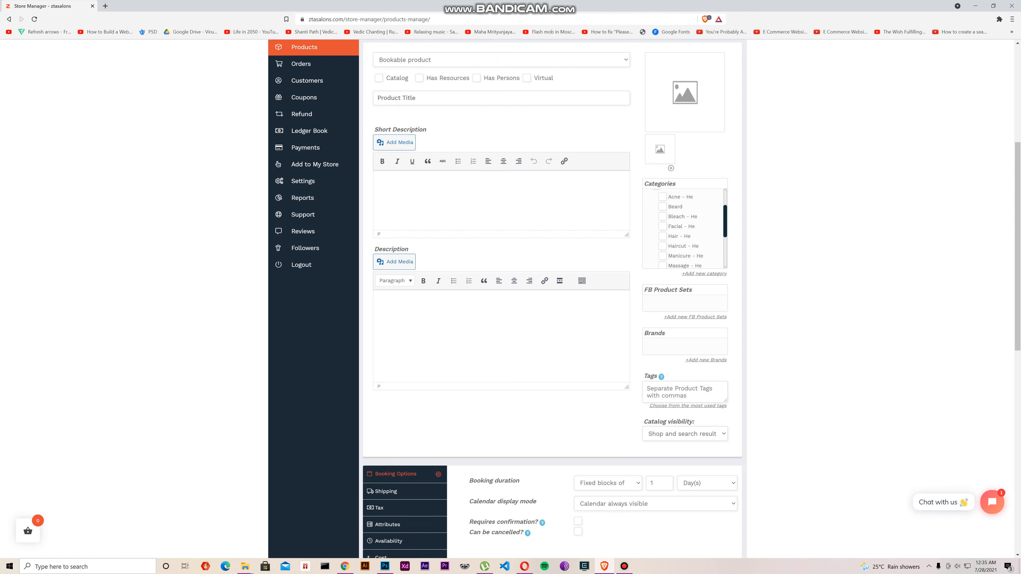
scroll(683, 230, "up", 2)
scroll(683, 229, "down", 2)
scroll(683, 230, "down", 2)
scroll(684, 229, "up", 1)
scroll(683, 230, "down", 1)
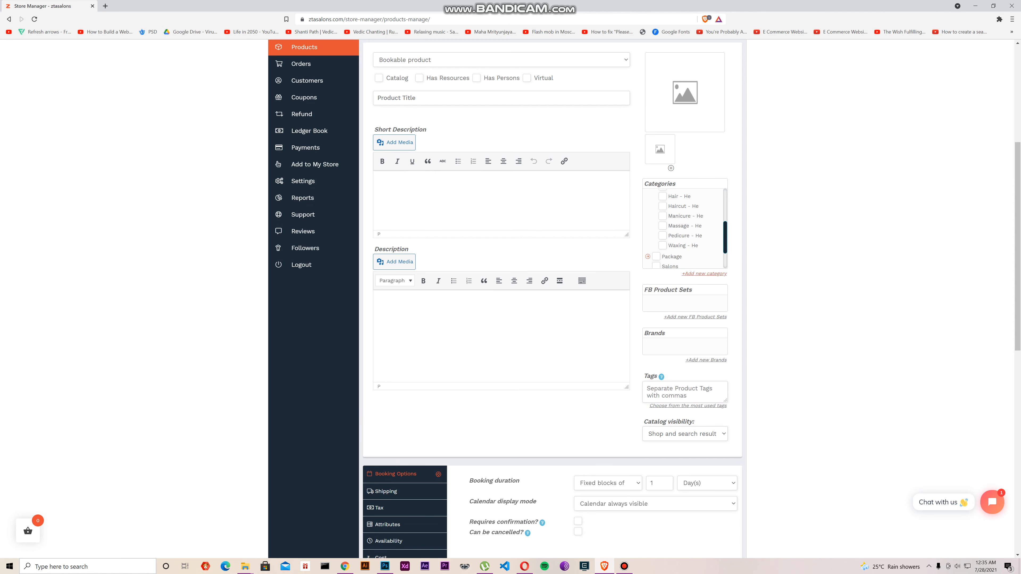
left_click(704, 274)
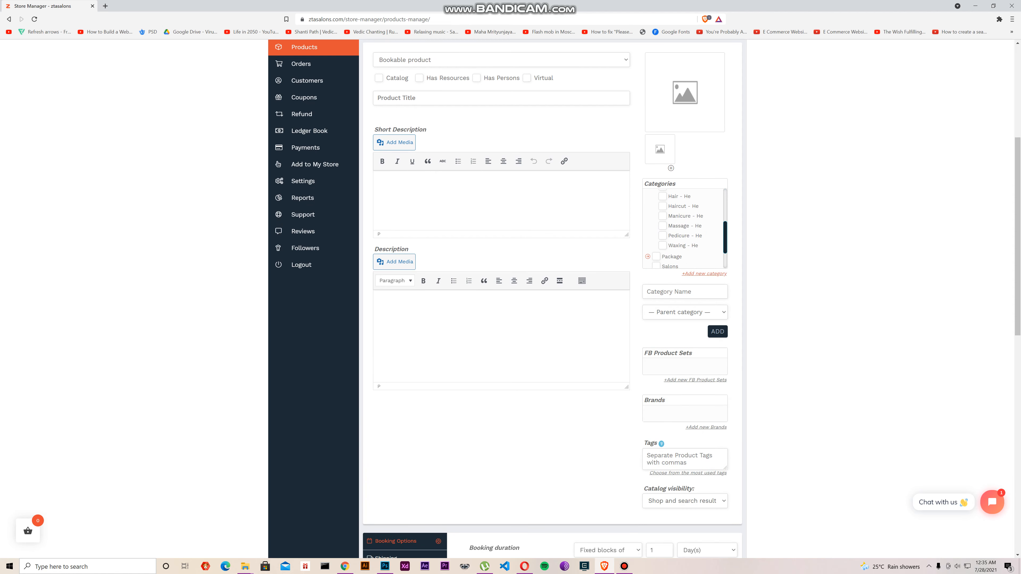
left_click(685, 312)
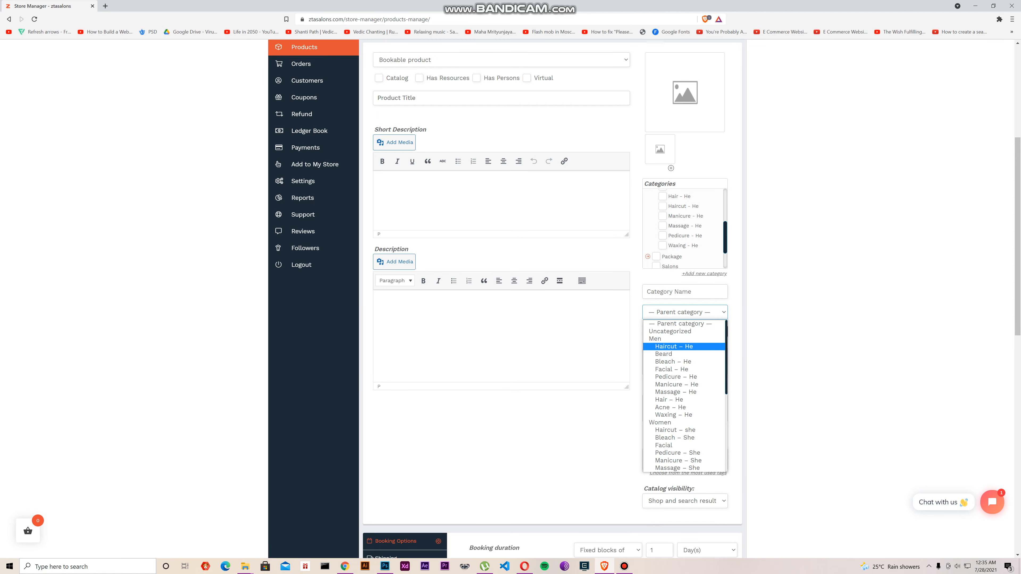
scroll(683, 407, "down", 5)
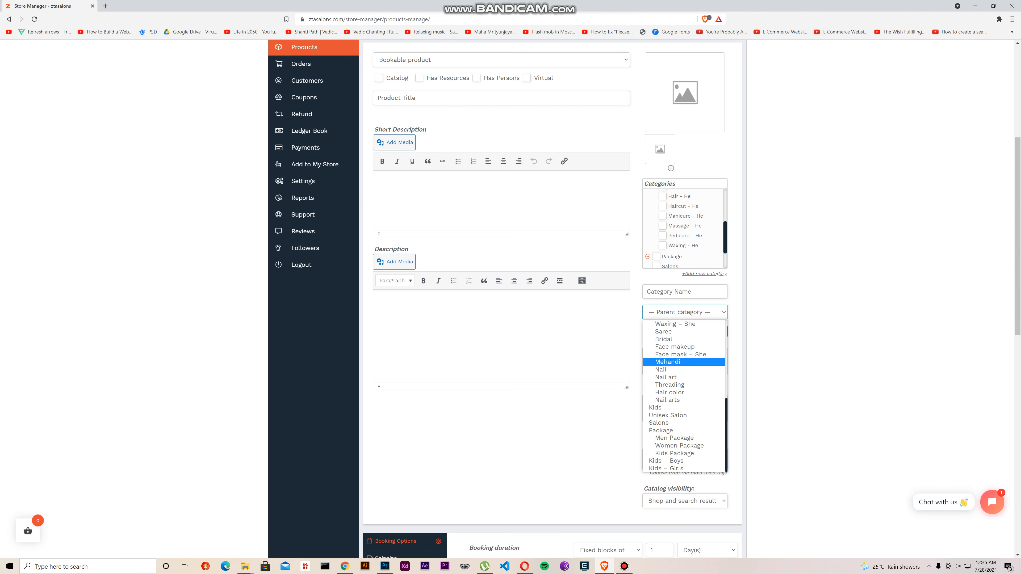
left_click(685, 302)
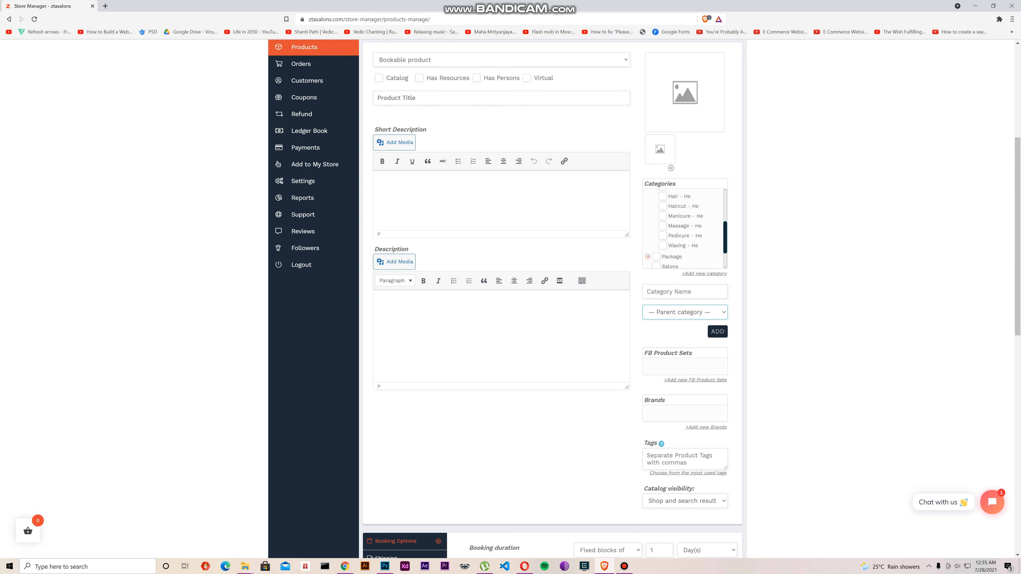
scroll(684, 302, "down", 1)
scroll(511, 298, "down", 2)
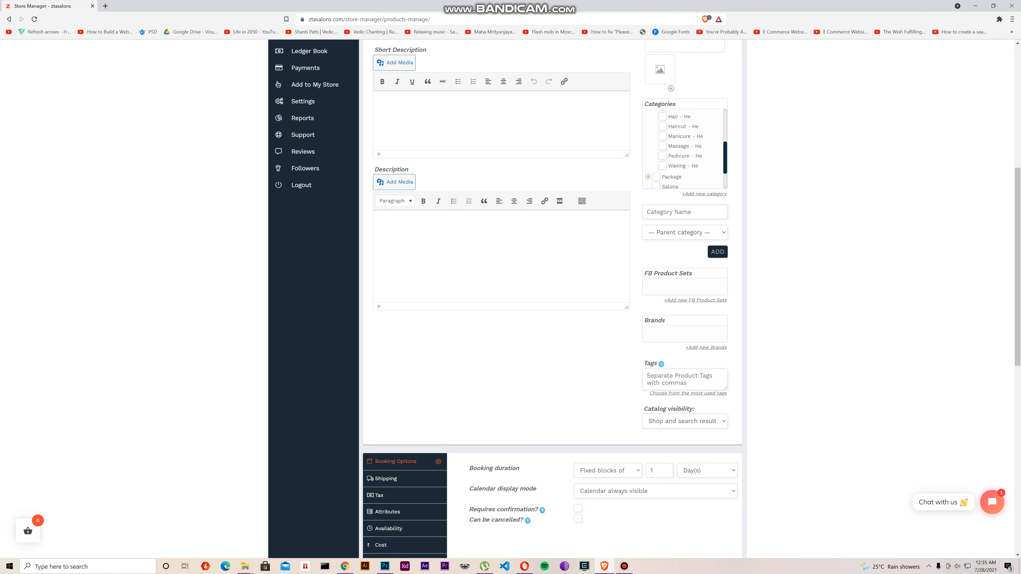
scroll(511, 298, "down", 1)
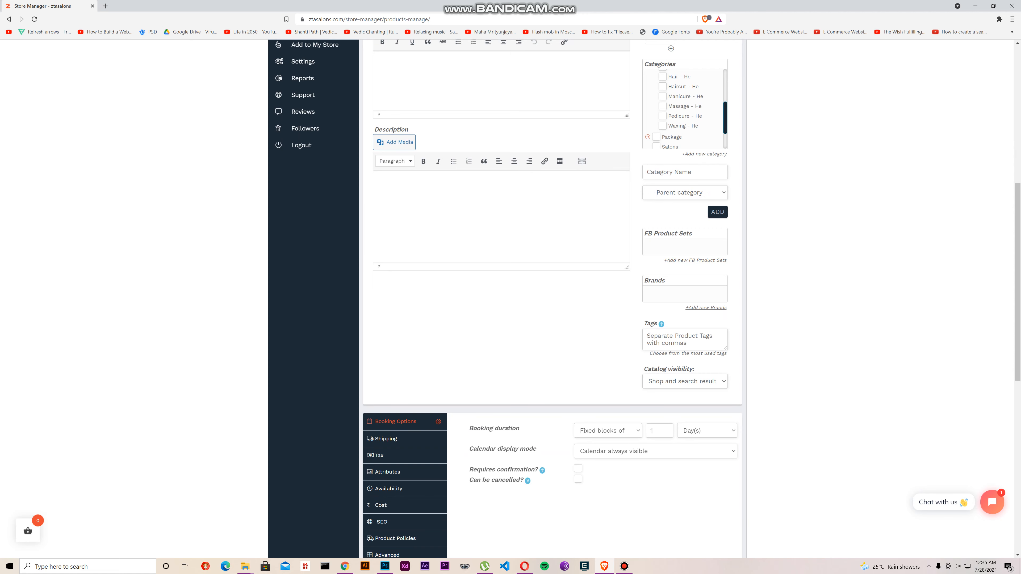
scroll(511, 298, "down", 1)
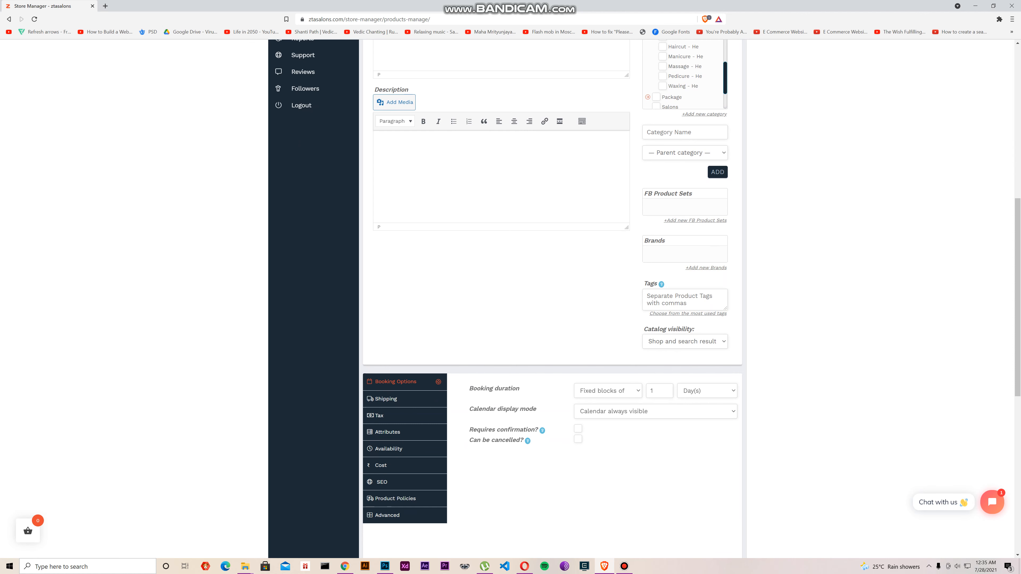
left_click(684, 300)
- Change Booking duration from Day(s) to Hour(s) with a block count of 1
scroll(510, 281, "down", 2)
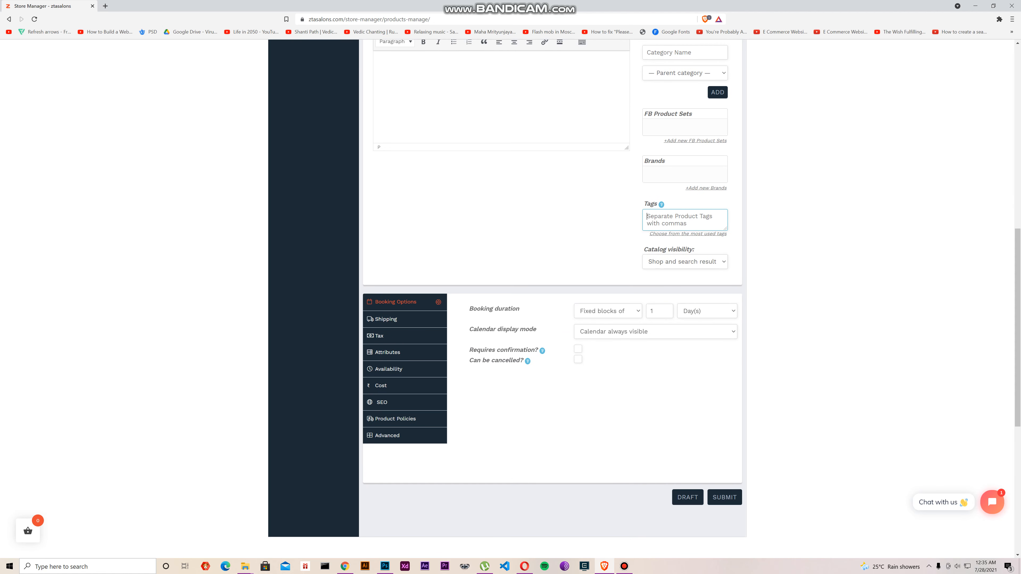
scroll(511, 282, "down", 1)
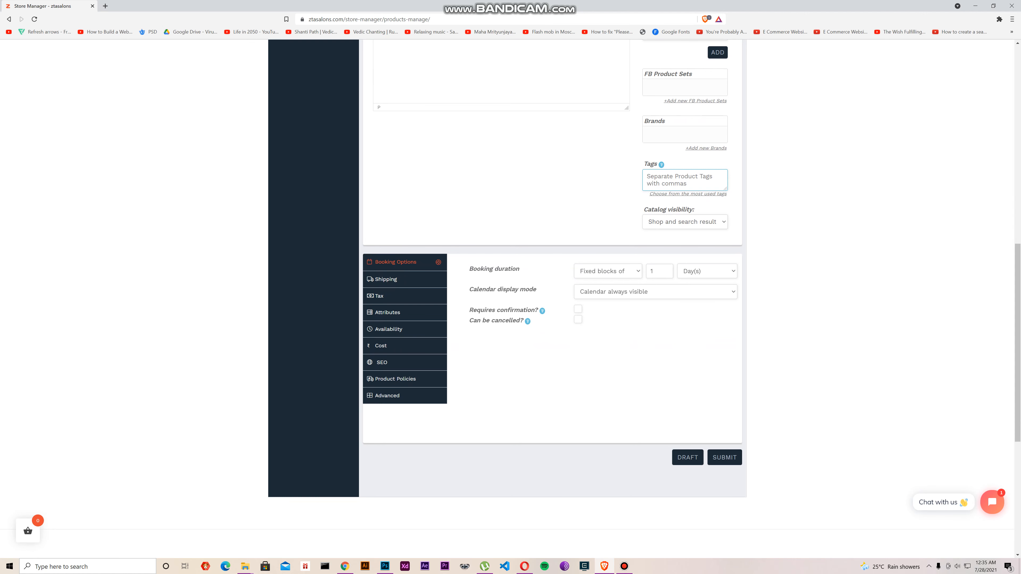
left_click(707, 271)
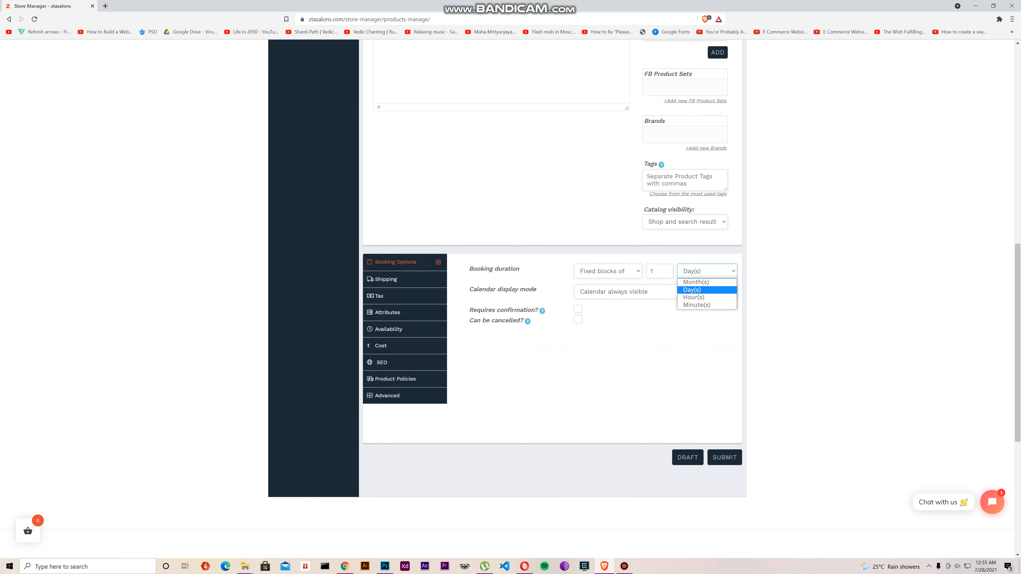
left_click(693, 298)
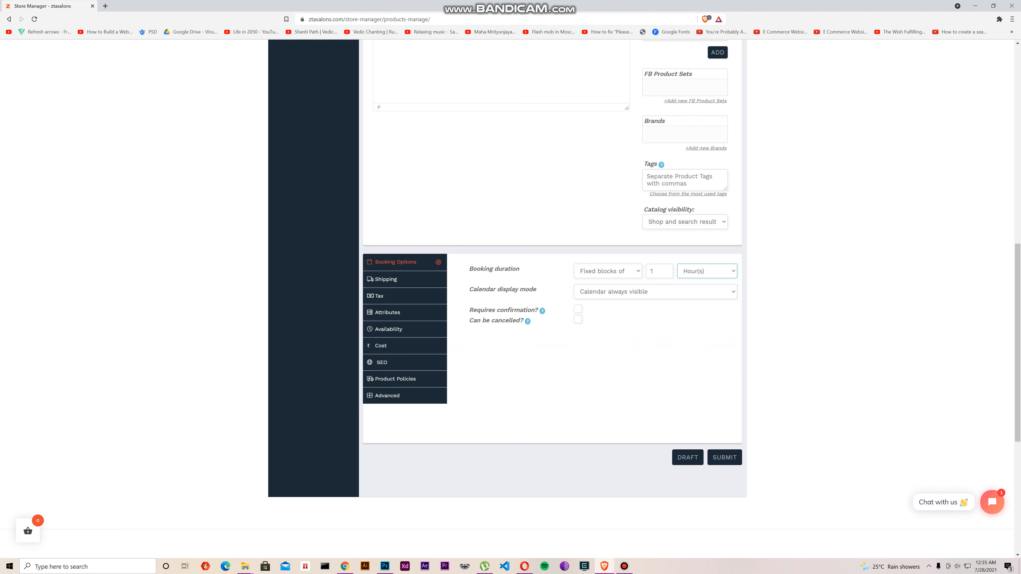
key("shift+Tab")
type("2")
key("BackSpace")
type("1")
left_click(627, 353)
- Move through Shipping, Tax and Attributes to the Availability settings
left_click(386, 279)
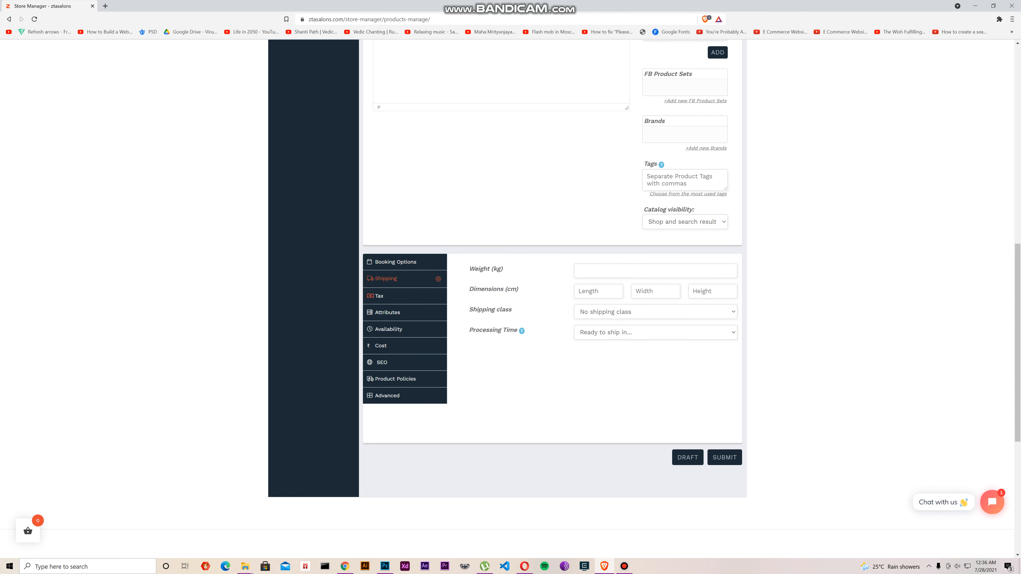
left_click(385, 296)
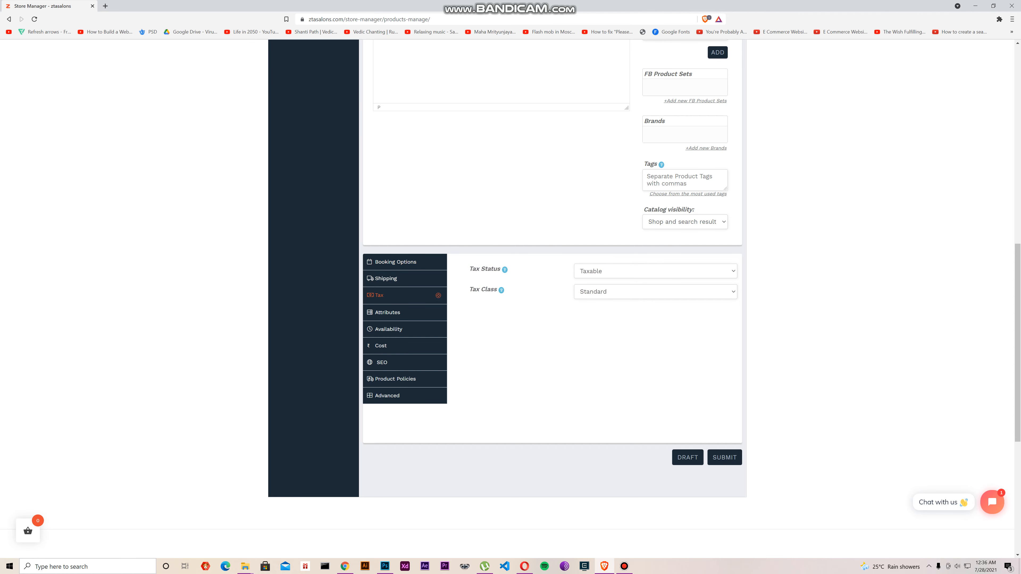
left_click(387, 313)
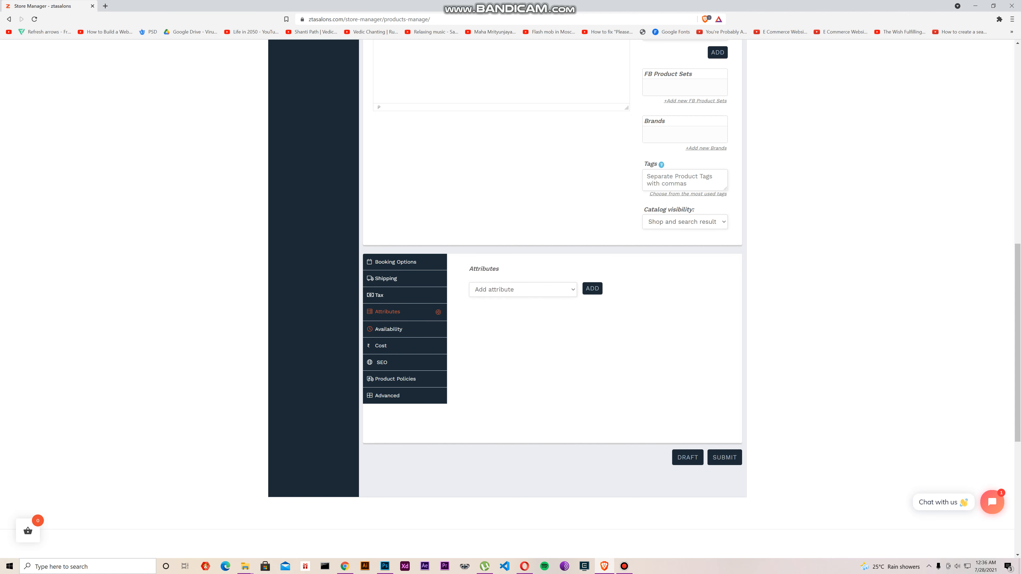
left_click(388, 328)
scroll(388, 328, "down", 3)
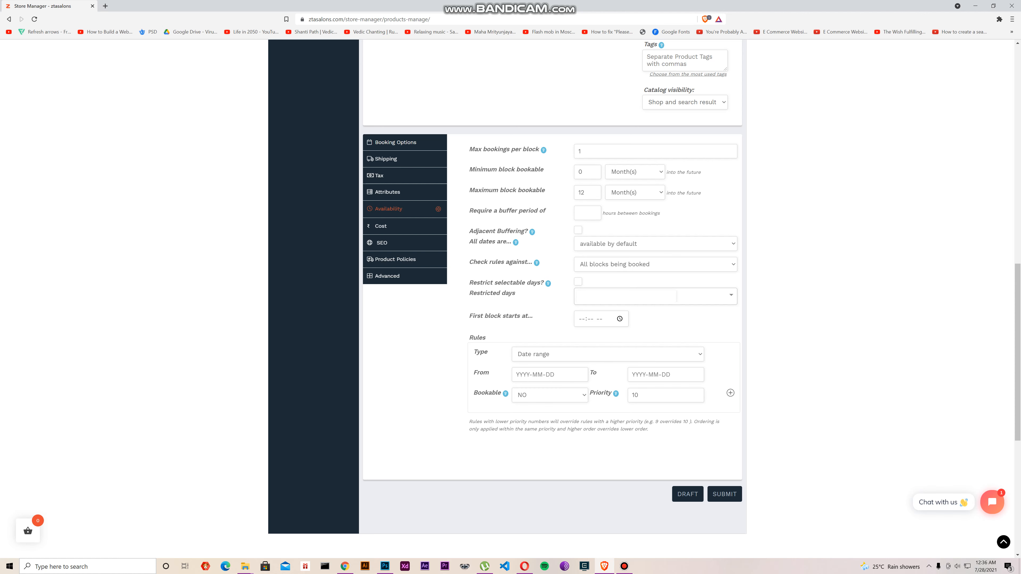
- Change Maximum block bookable from 12 to 3 and adjust max bookings per block
double_click(581, 193)
type("12")
key("BackSpace")
type("3")
left_click(583, 151)
double_click(583, 151)
type("1")
key("BackSpace")
- Set buffer period 0, all dates not-available by default, rules checked against all blocks
scroll(510, 282, "down", 2)
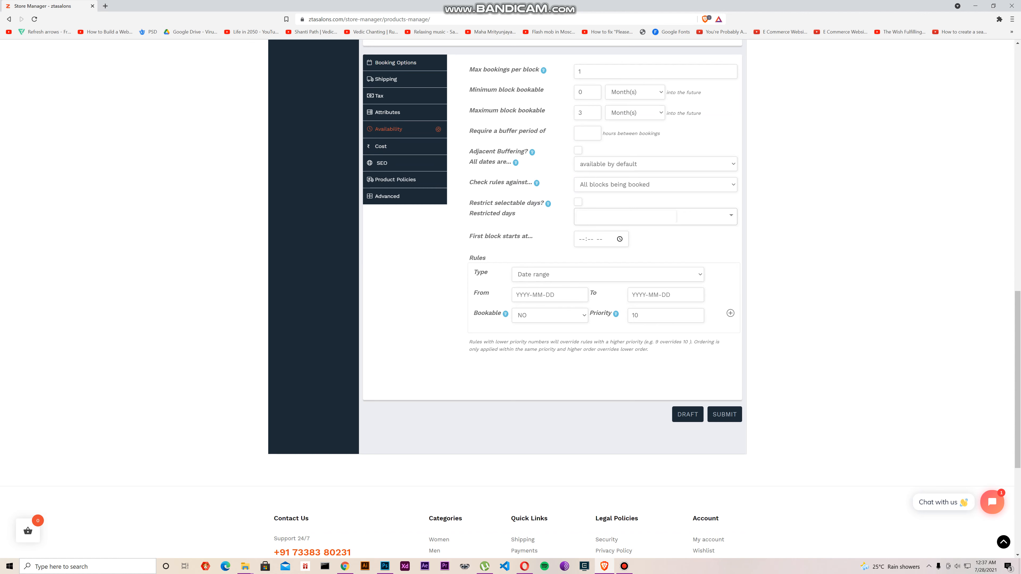
left_click(588, 133)
type("0")
left_click(655, 164)
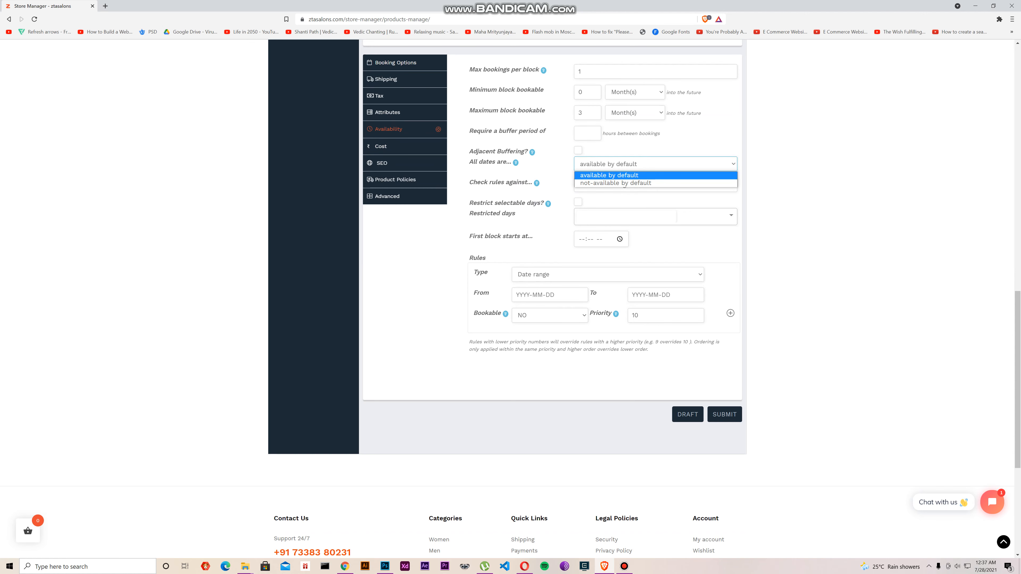
left_click(615, 183)
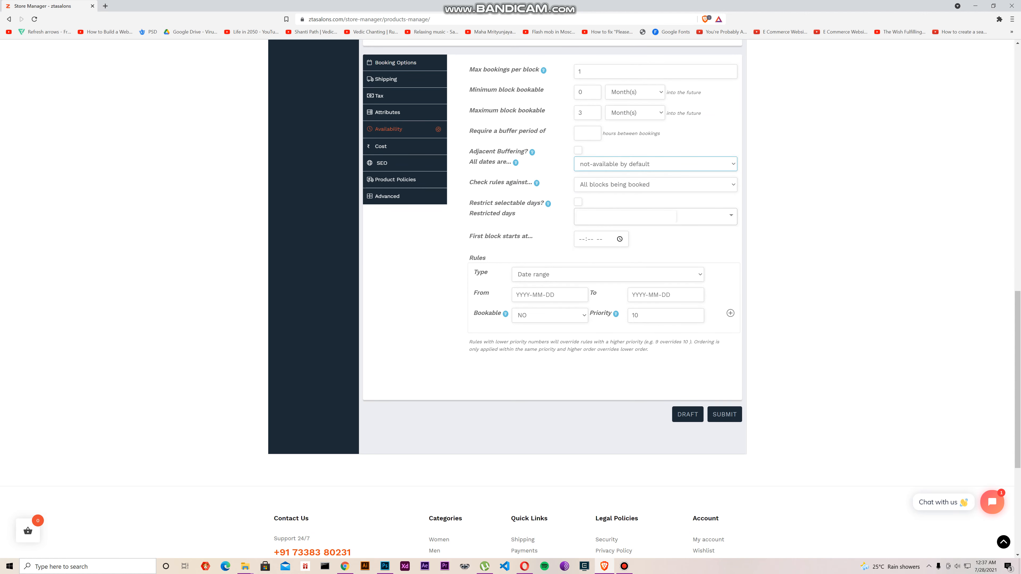
left_click(655, 164)
left_click(616, 184)
left_click(798, 181)
left_click(655, 185)
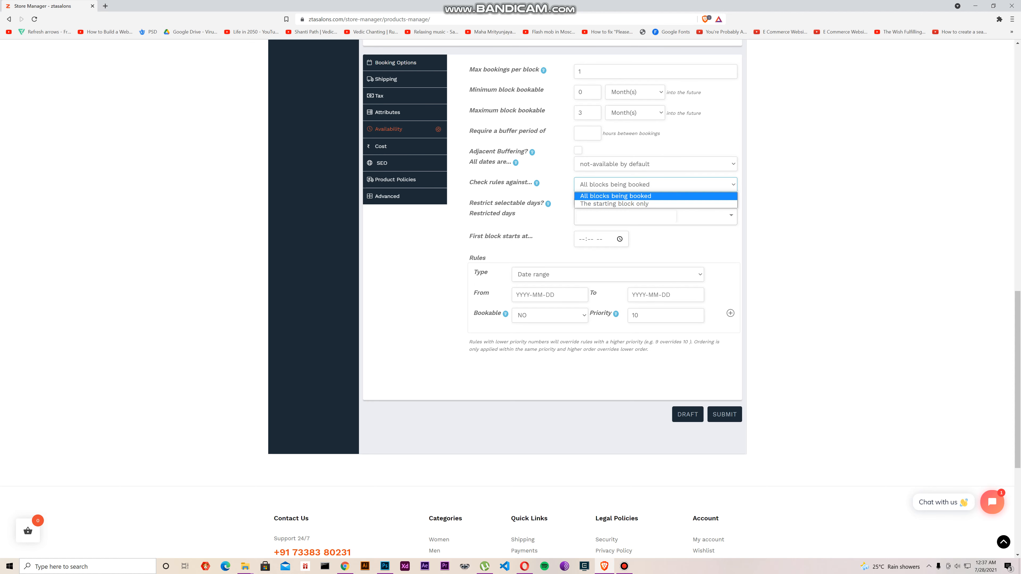
left_click(798, 189)
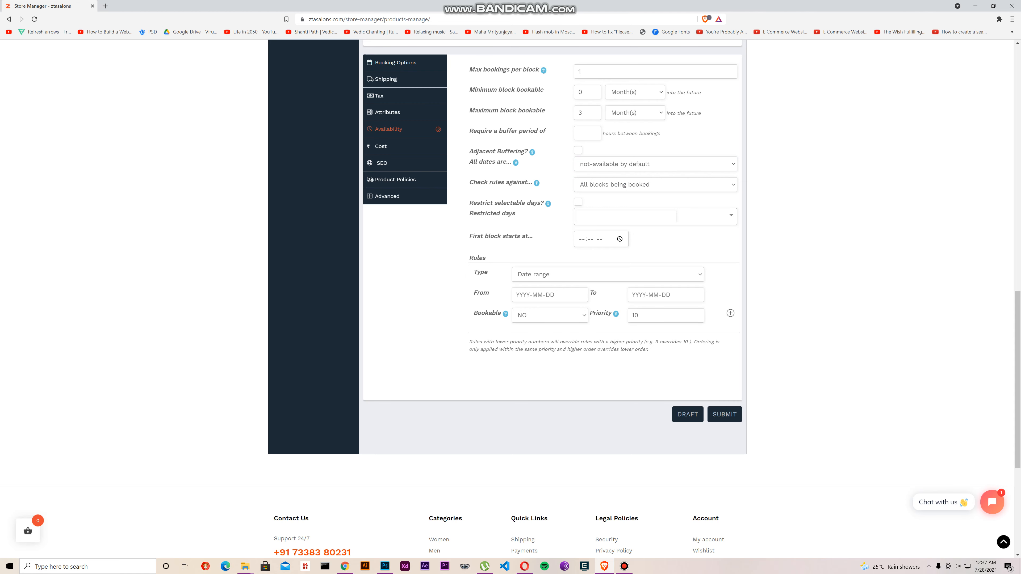
- Leave the restricted days list empty, removing Sunday after selecting it
scroll(645, 298, "down", 1)
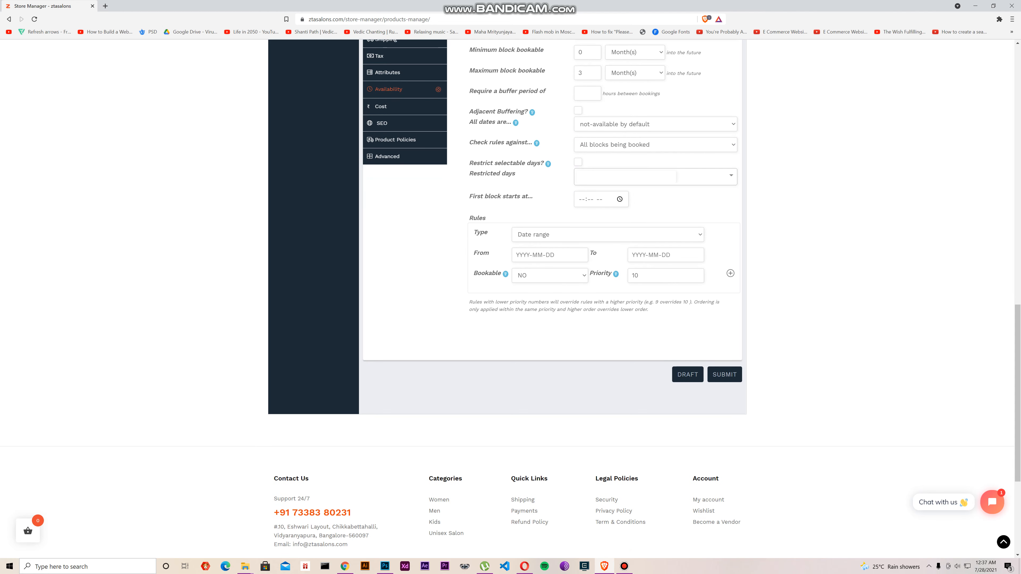
left_click(655, 177)
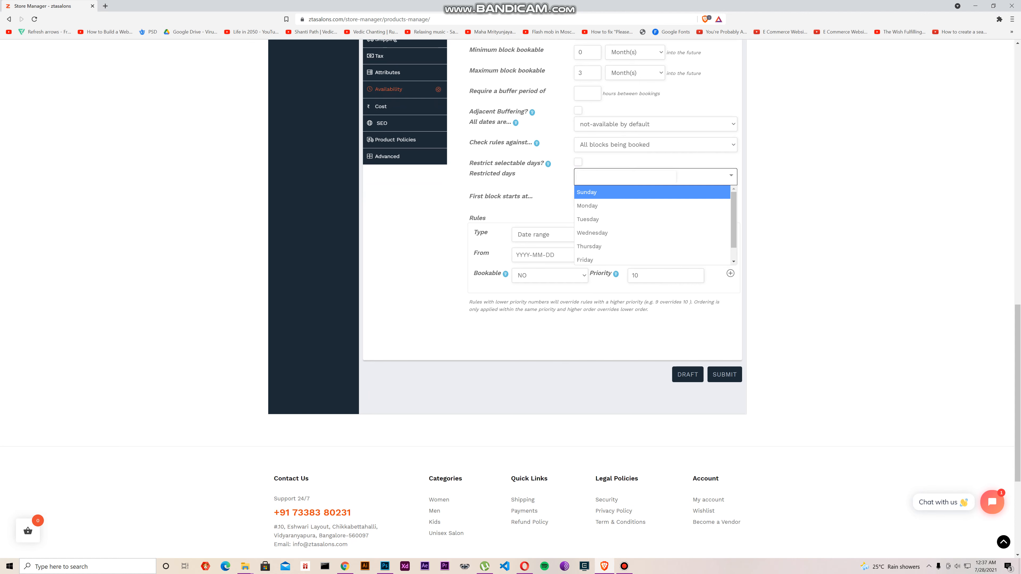
key("Down")
key("Up")
key("Return")
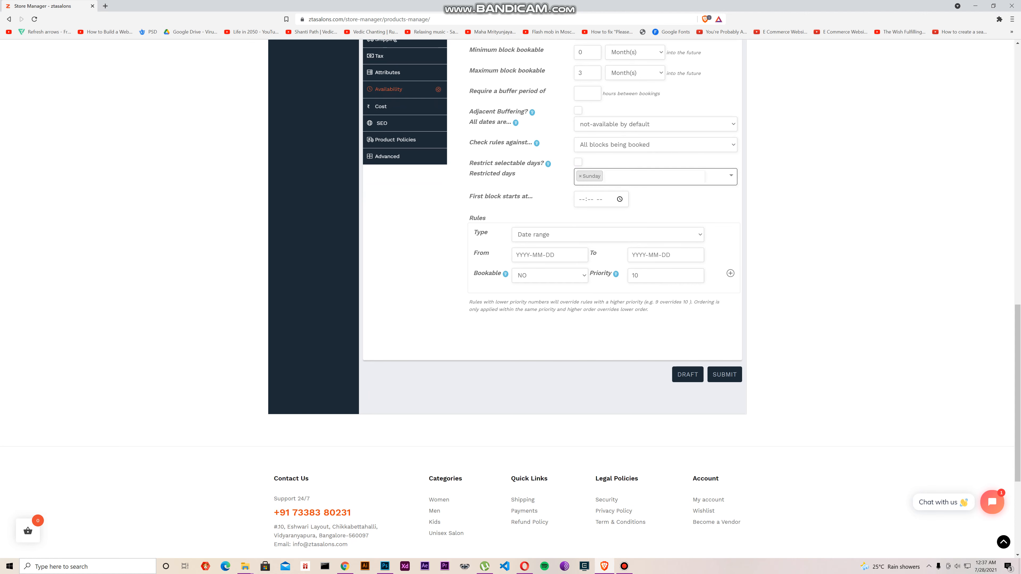
left_click(591, 176)
left_click(580, 177)
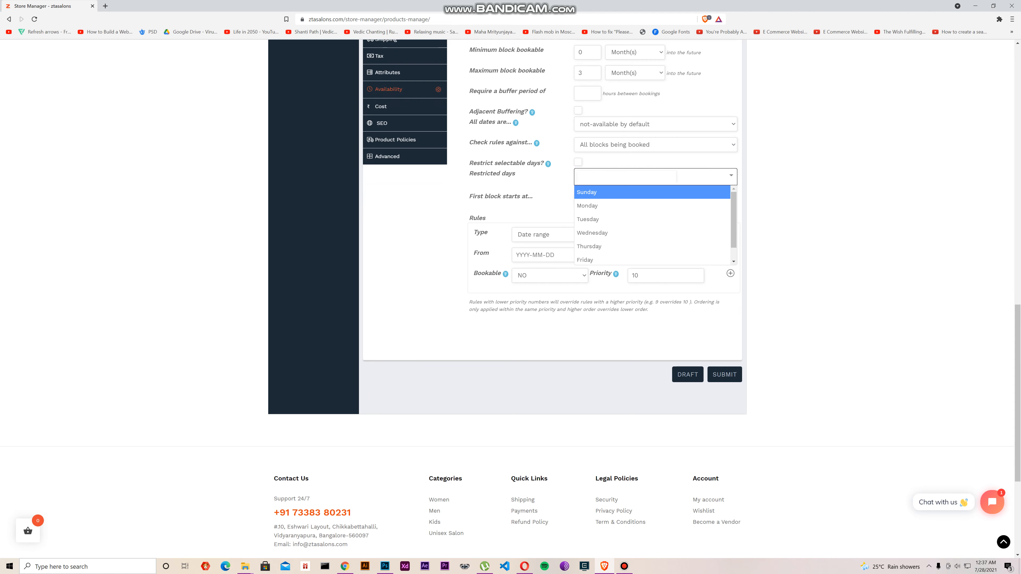
key("Escape")
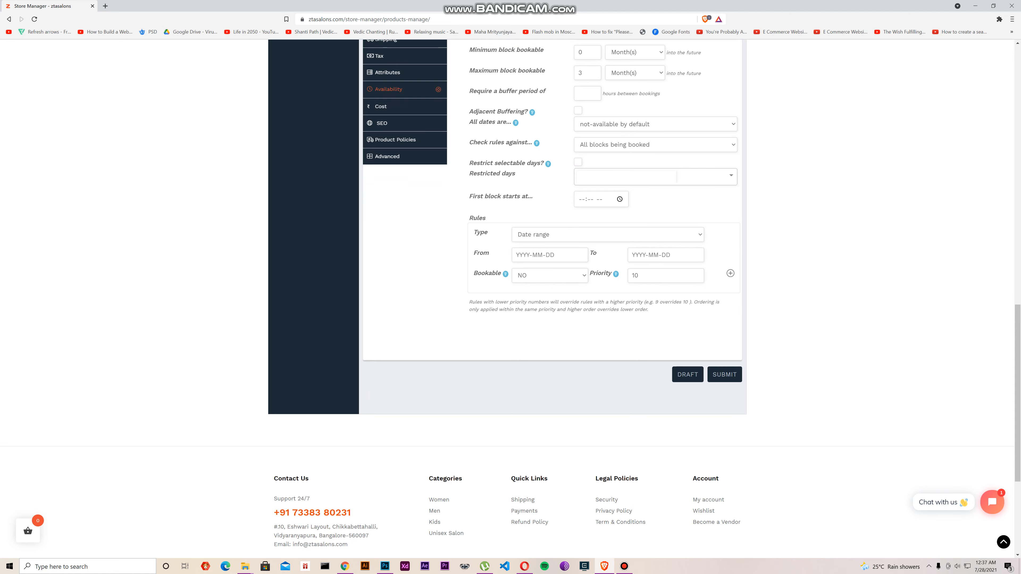
- Add a Date Range with time availability rule from 2021-07-28 to 2021-07-31
left_click(608, 235)
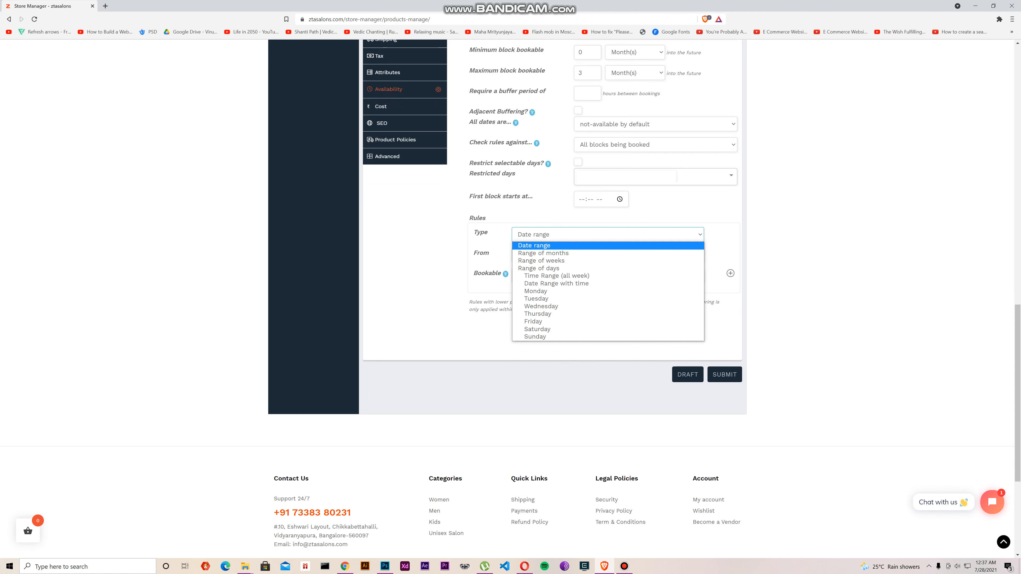
key("Down")
key("Down")
key("Down")
key("Down")
key("Down")
key("Return")
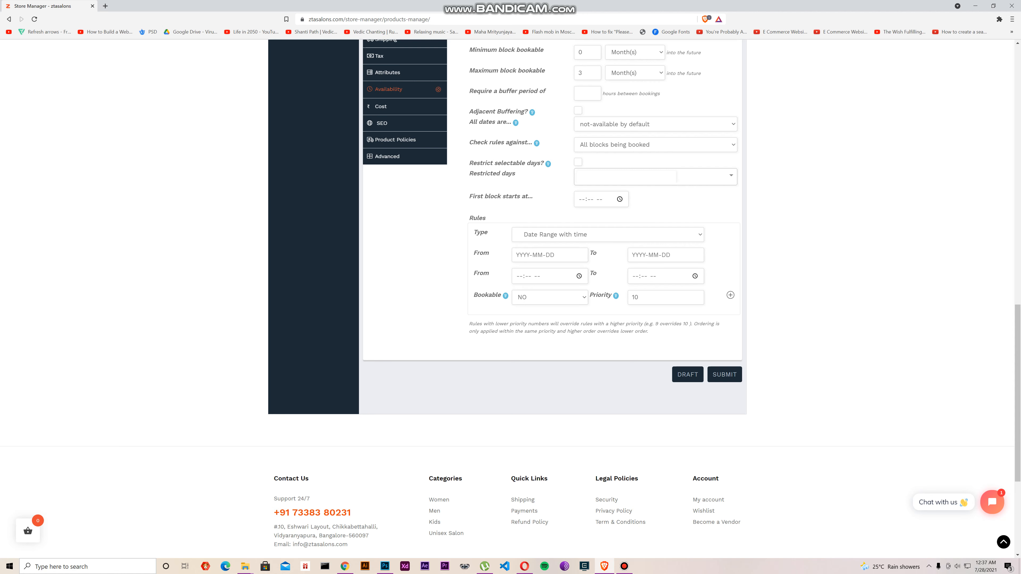
left_click(550, 255)
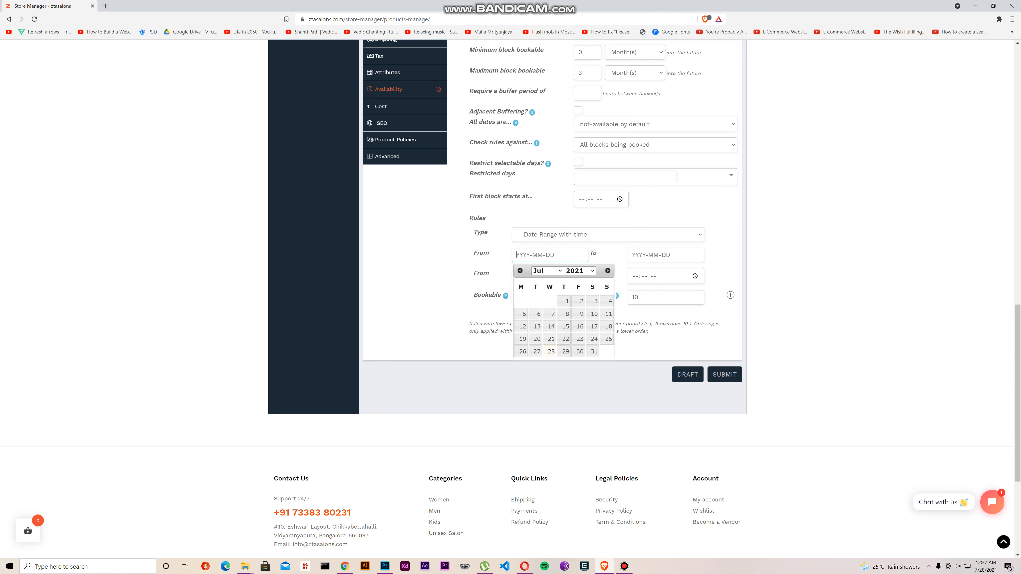
left_click(550, 352)
left_click(666, 255)
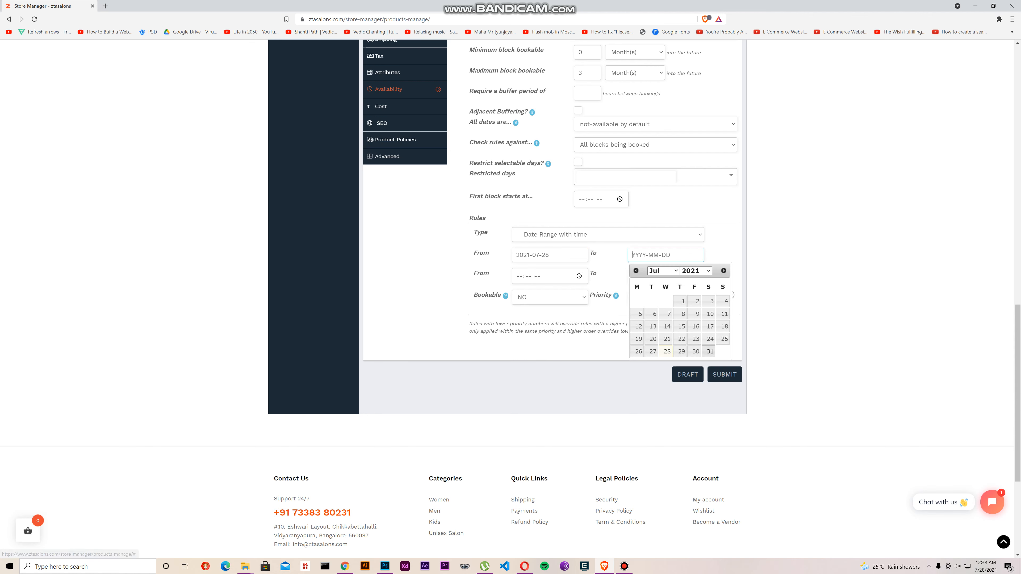
left_click(709, 351)
left_click(658, 255)
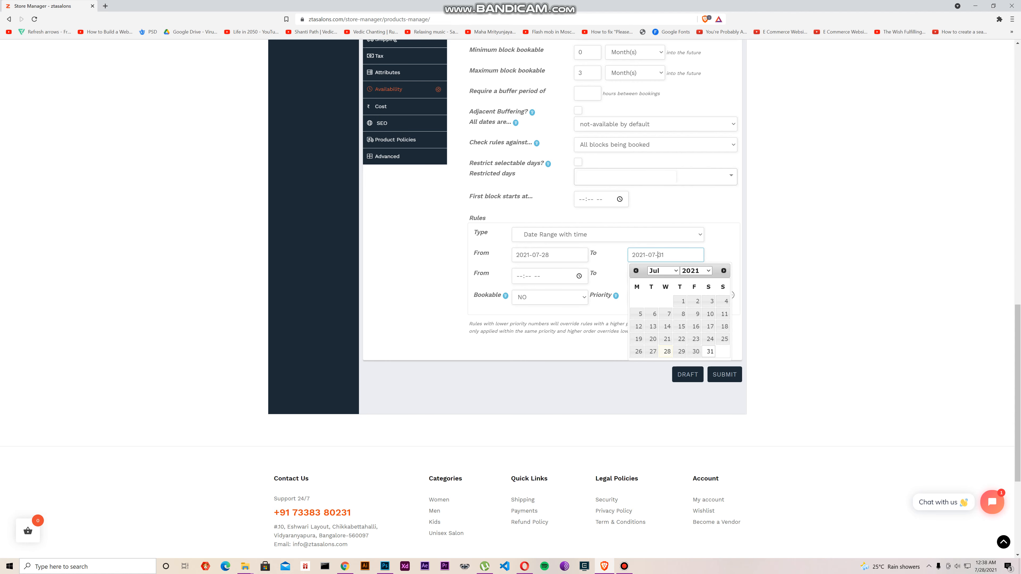
left_click(573, 346)
- Set the rule's hours to 09:00 AM through 05:00 PM
scroll(573, 322, "down", 1)
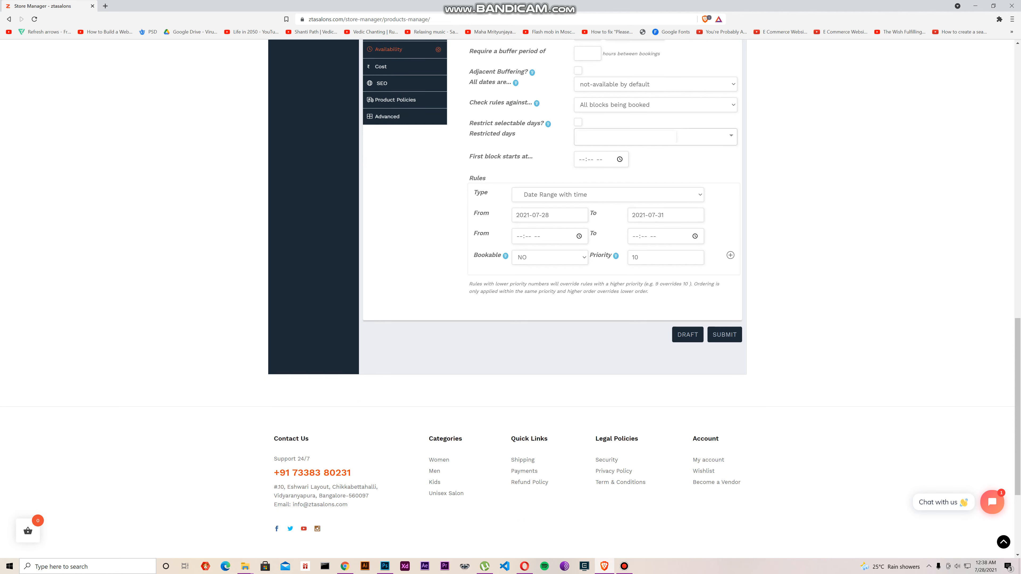
left_click(519, 236)
type("09")
type("00a")
key("Tab")
key("Tab")
type("500p")
left_click(722, 236)
- Make the date range bookable (YES) with priority 5
left_click(549, 257)
left_click(547, 276)
left_click(599, 306)
left_click_drag(645, 258, 634, 258)
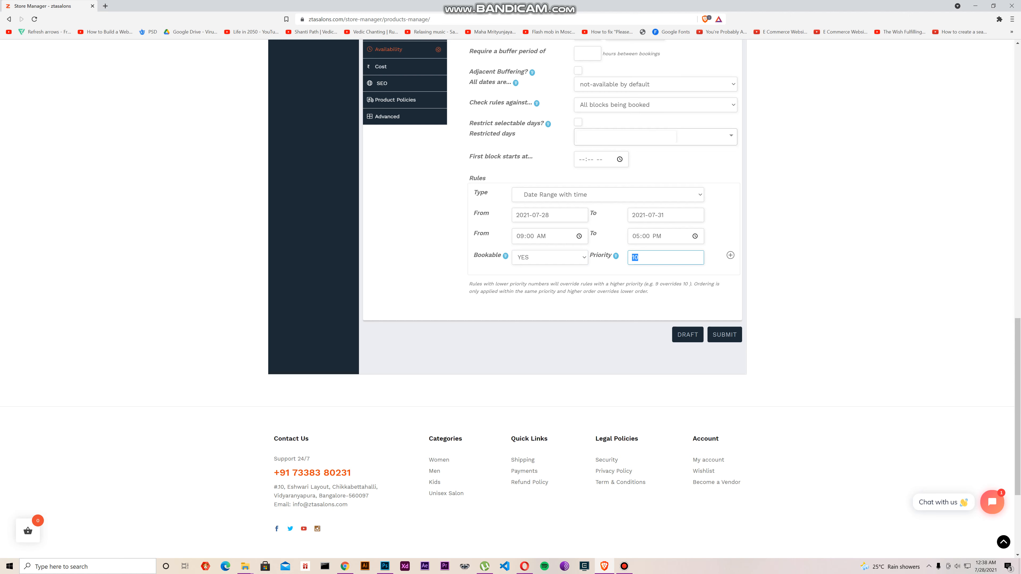
type("5")
left_click(643, 307)
scroll(552, 299, "up", 11)
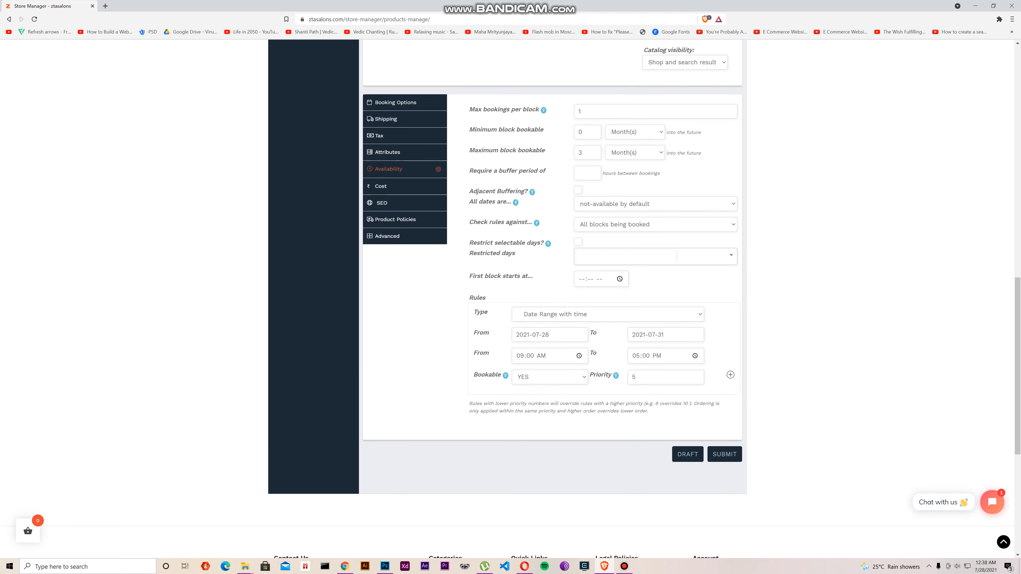
scroll(278, 45, "up", 9)
scroll(278, 44, "down", 14)
- Open the Cost section and enter a base cost of 100
left_click(381, 306)
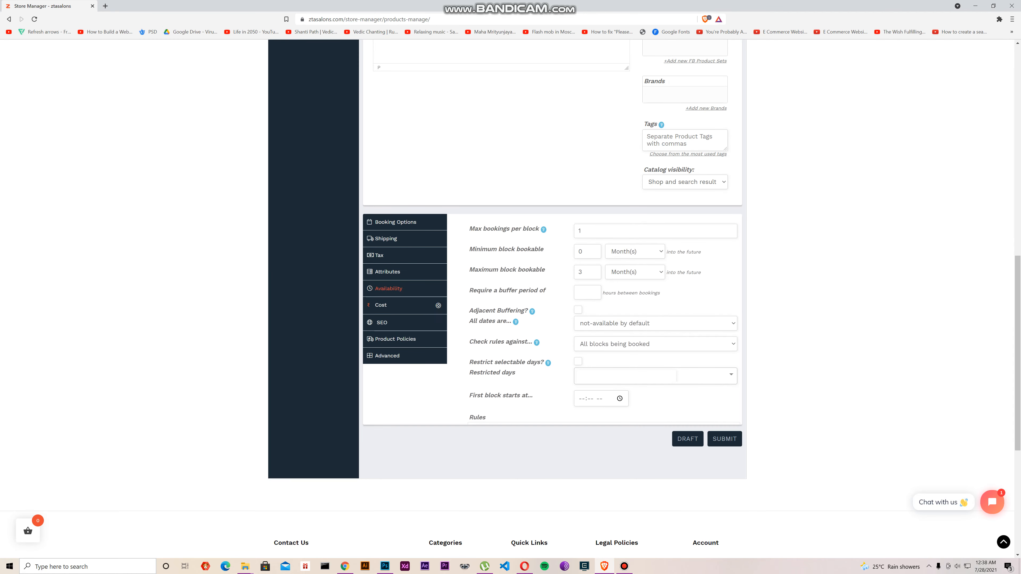
left_click(655, 230)
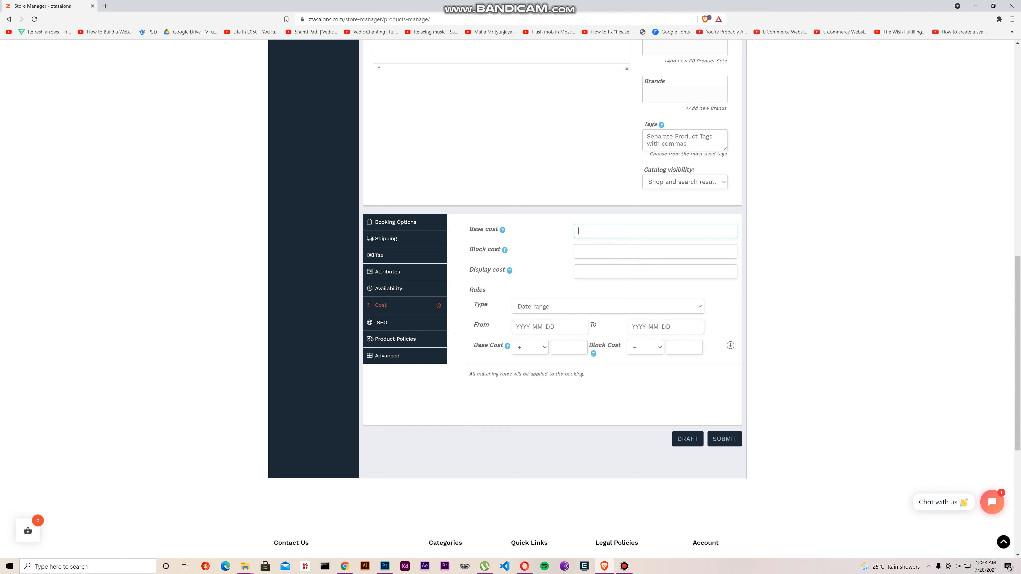
left_click(655, 272)
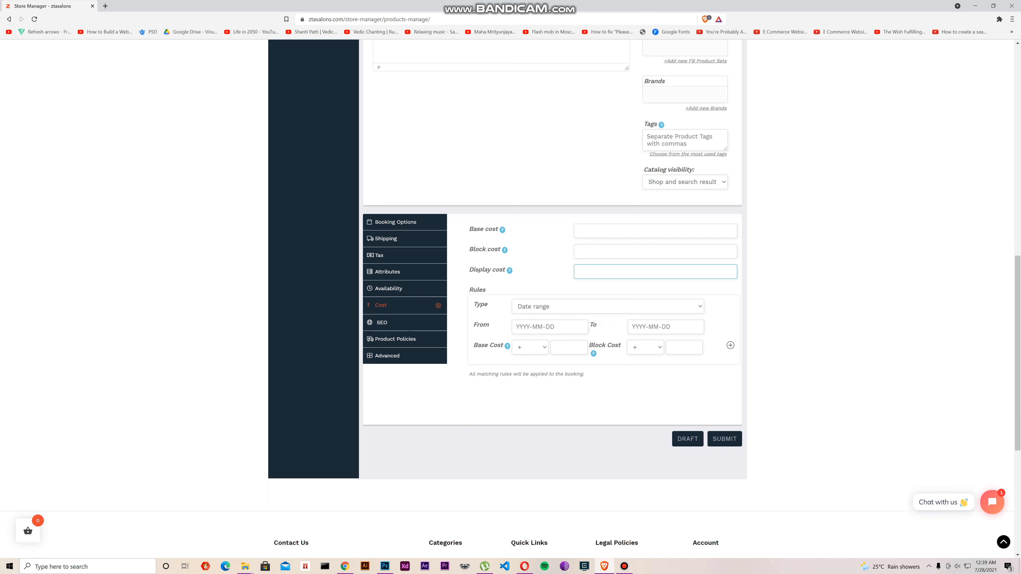
scroll(603, 282, "down", 1)
left_click(540, 211)
left_click(655, 192)
type("100")
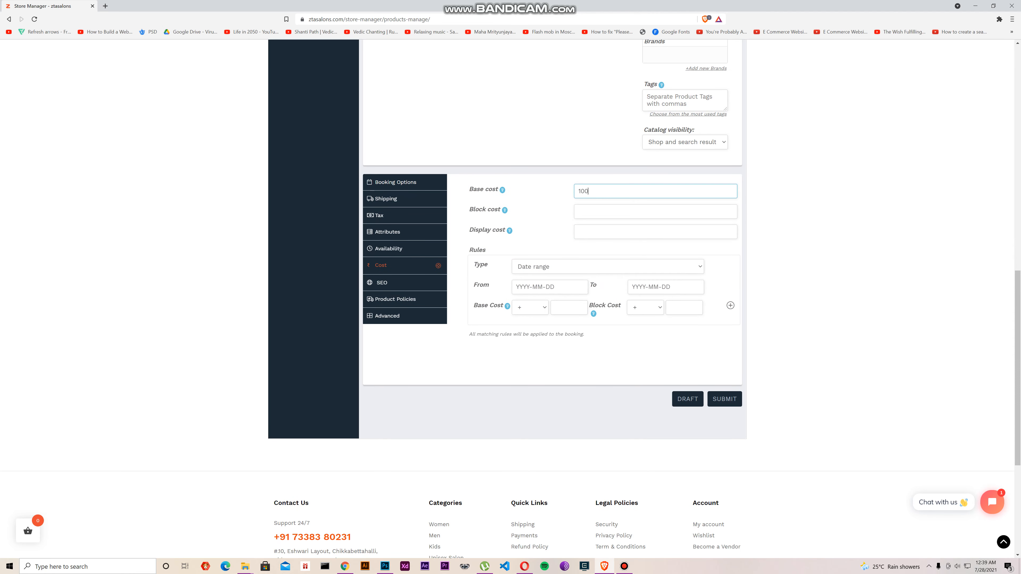
- Enter a display cost of 120 and bring up the cost rule type list
left_click(655, 232)
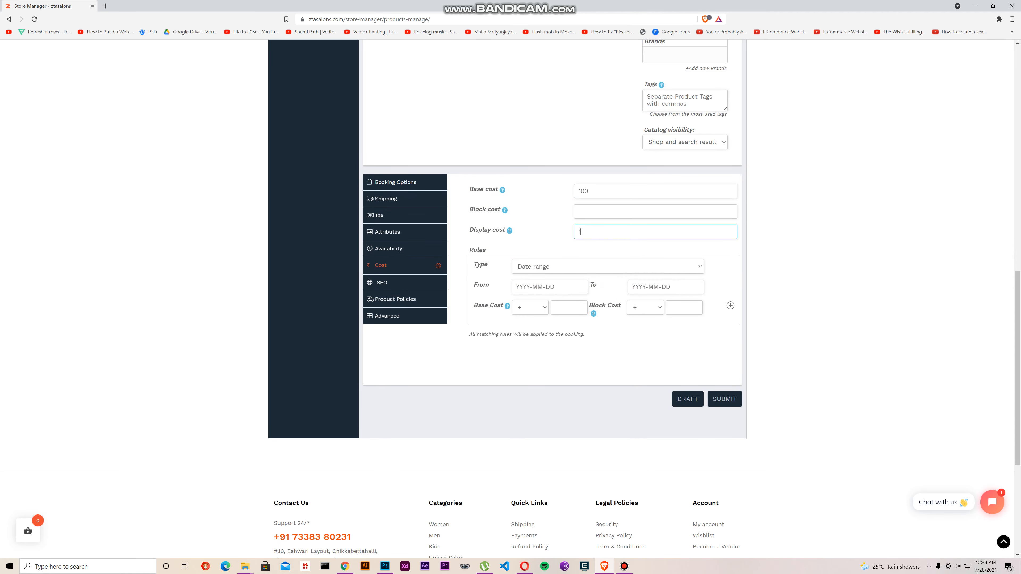
type("12")
key("BackSpace")
key("BackSpace")
type("2")
left_click(608, 266)
left_click(608, 266)
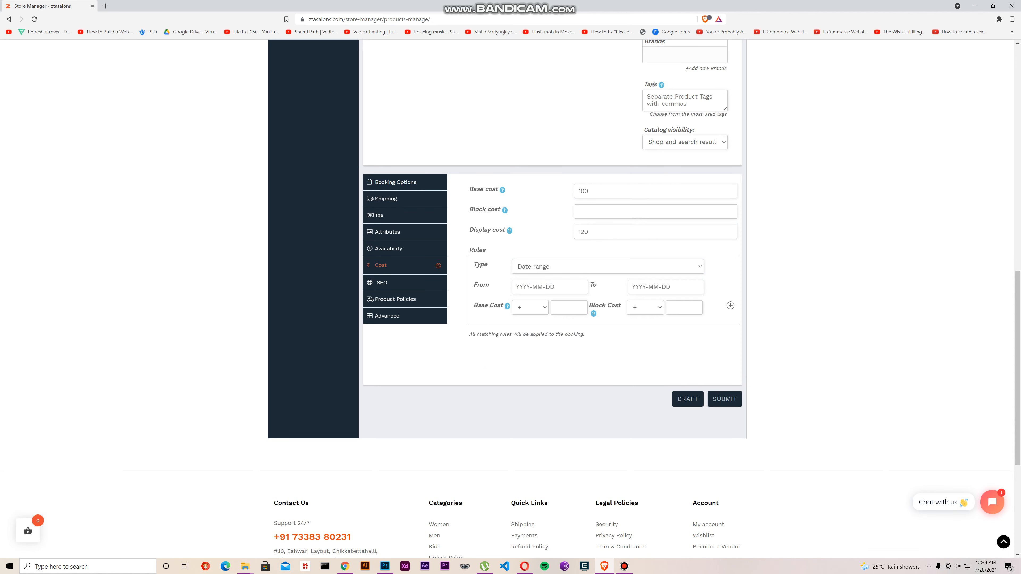
left_click(607, 266)
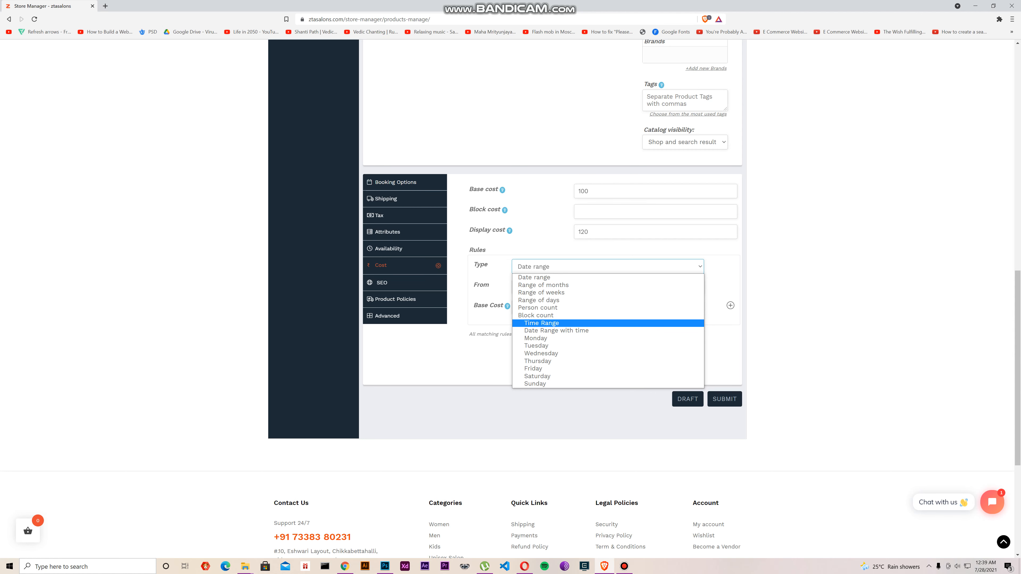
- Make it a Date Range with time rule for 29–30 July 2021 with base cost +5
left_click(563, 331)
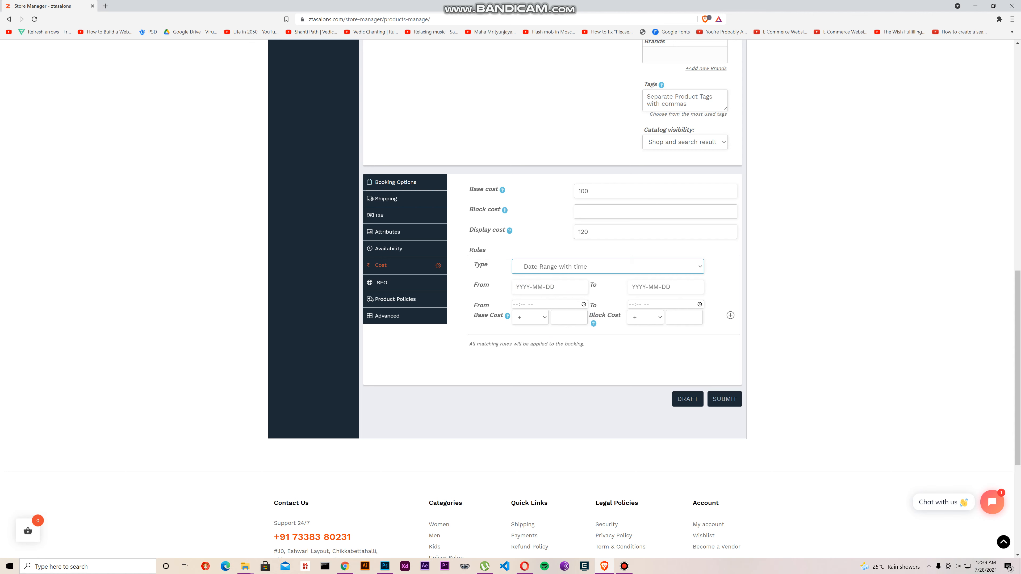
left_click(516, 304)
left_click(522, 304)
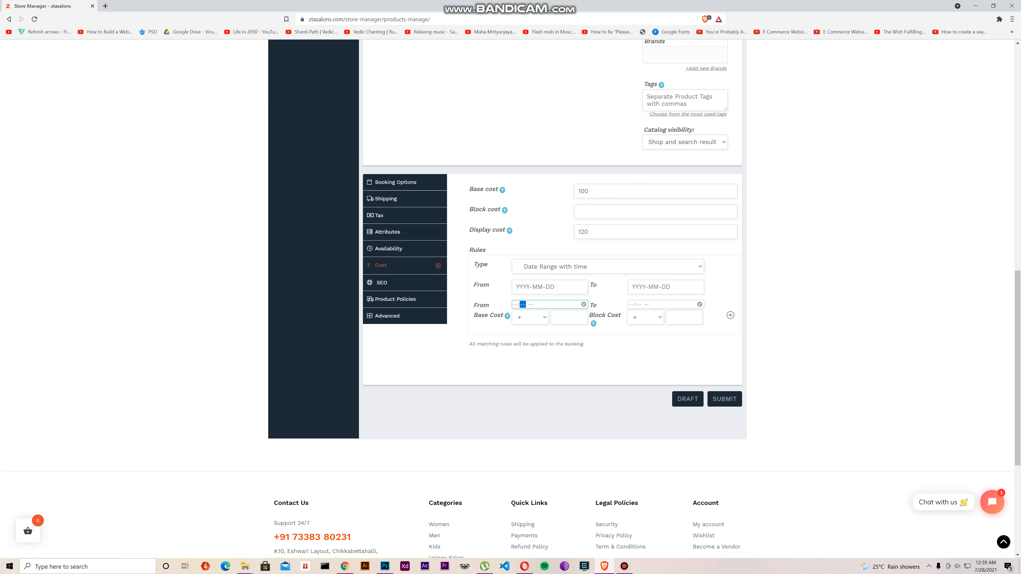
left_click(569, 317)
type("5")
left_click(549, 287)
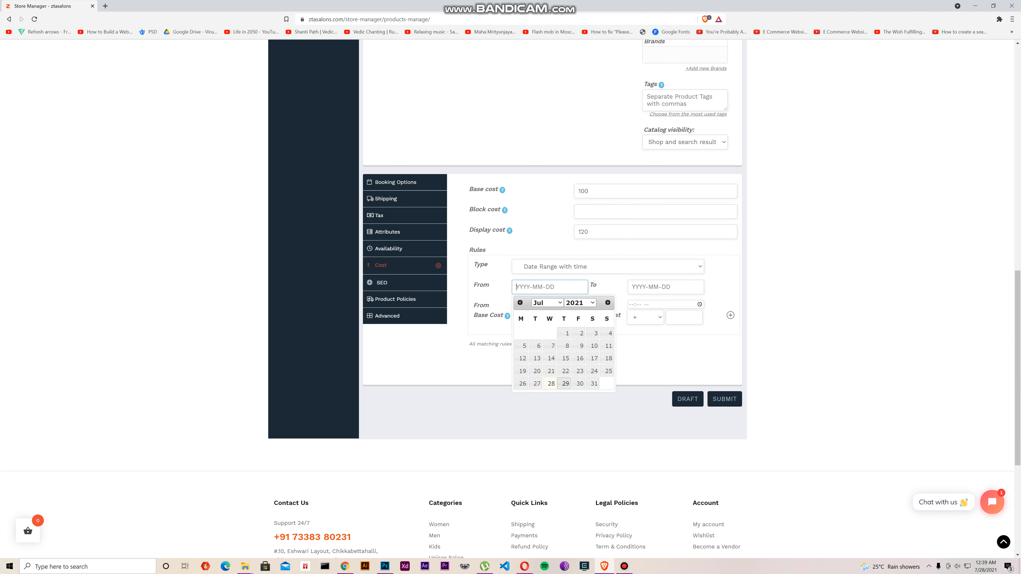
left_click(564, 383)
left_click(666, 288)
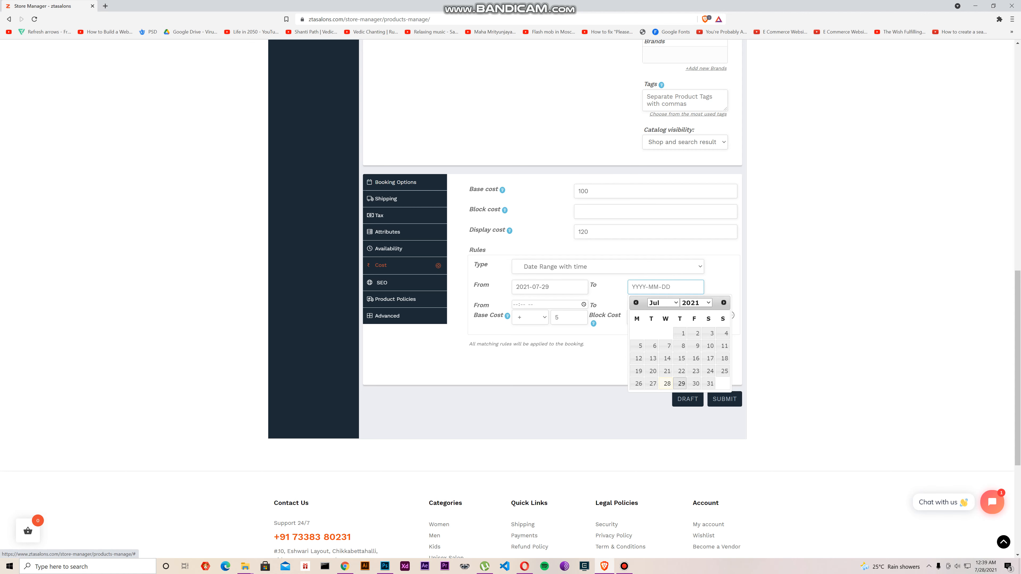
left_click(695, 383)
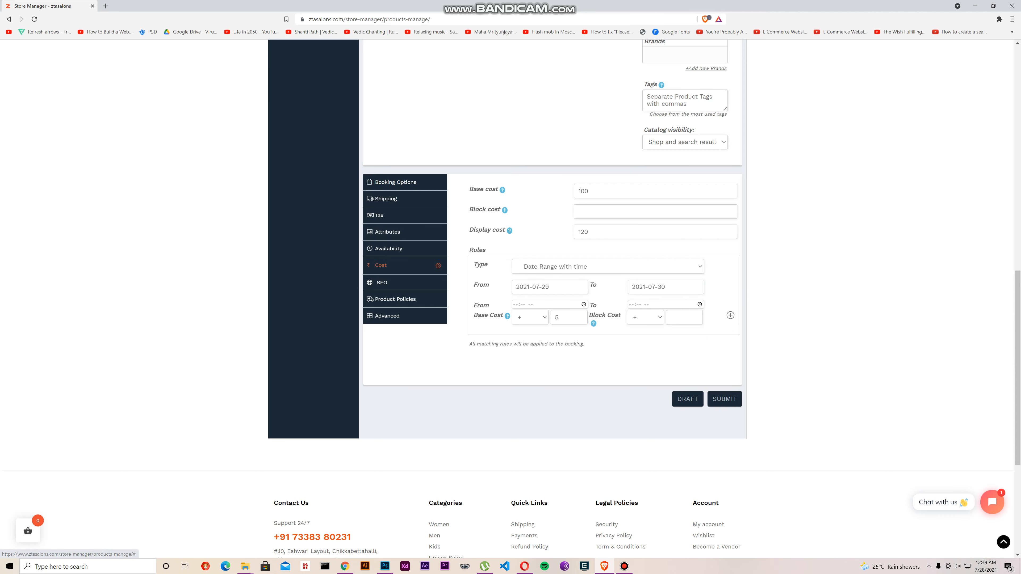
- Set the cost rule's hours to 09:00–12:00 PM and block cost +5
left_click(516, 305)
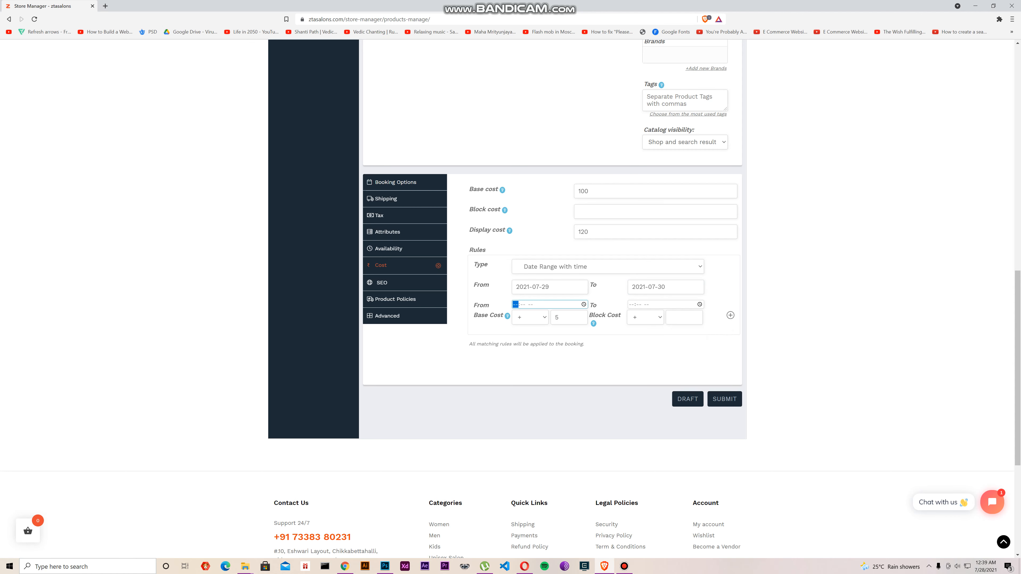
type("09:00")
left_click(632, 304)
type("12:-- --")
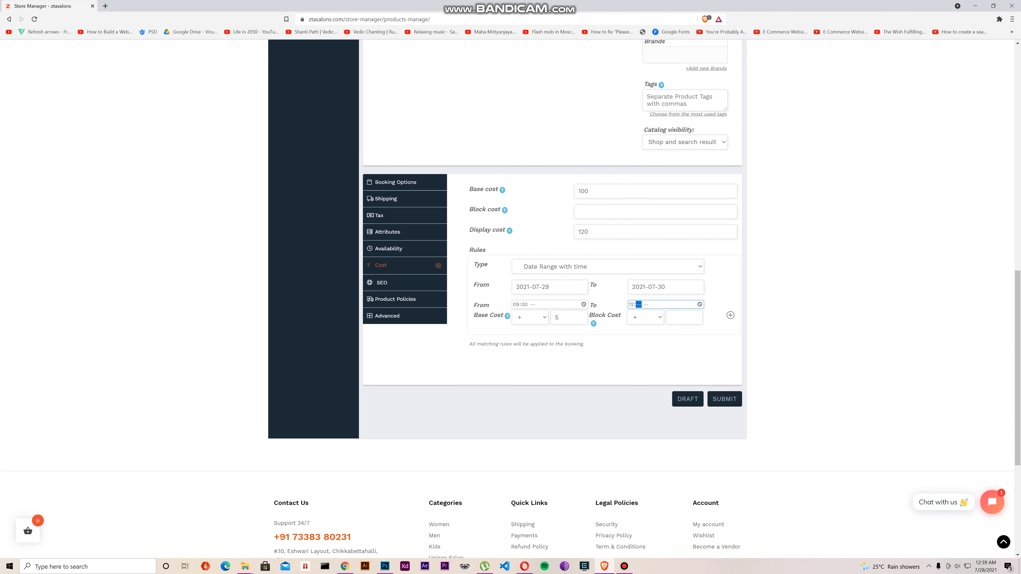
type("00p")
left_click(568, 317)
left_click(684, 317)
scroll(510, 297, "up", 10)
scroll(510, 298, "down", 7)
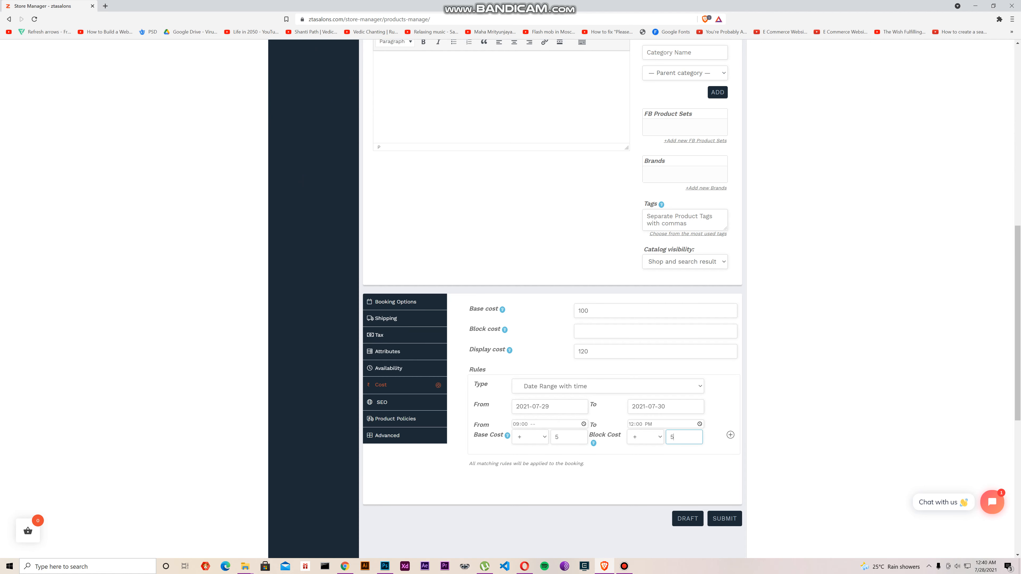
double_click(584, 352)
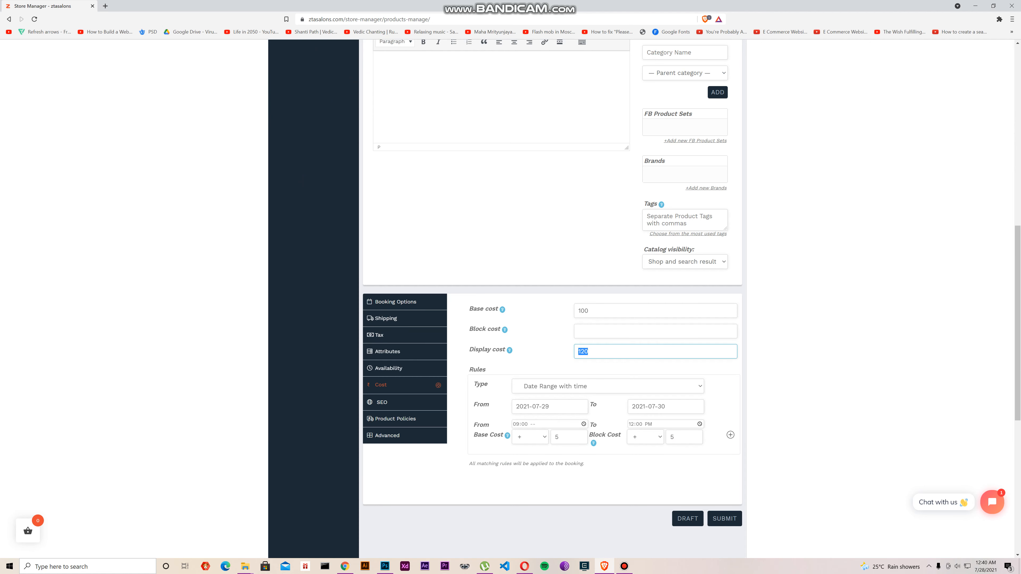
scroll(511, 297, "down", 2)
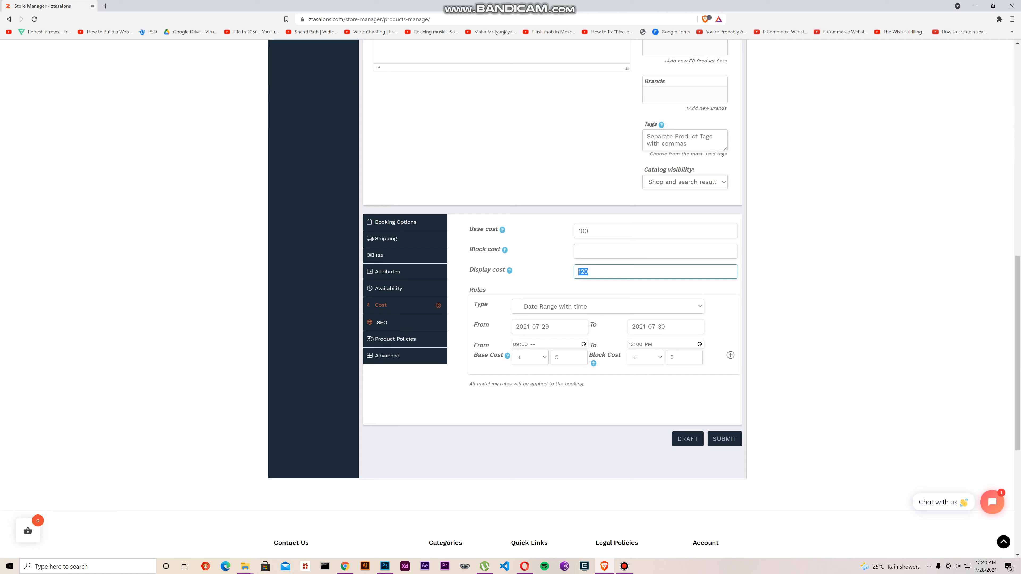